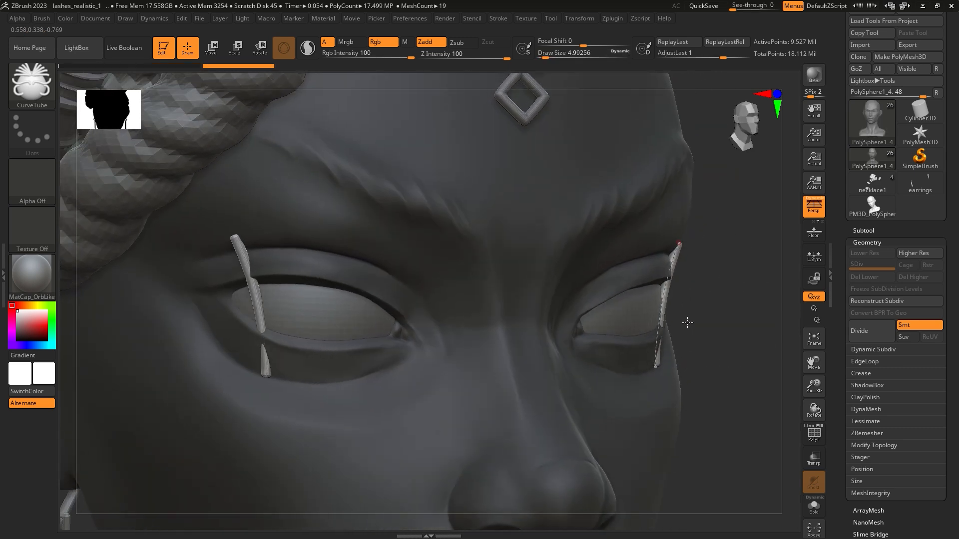
Step: Undo the last curve tube stroke and set the Picker depth to Once Z
key("ctrl+z")
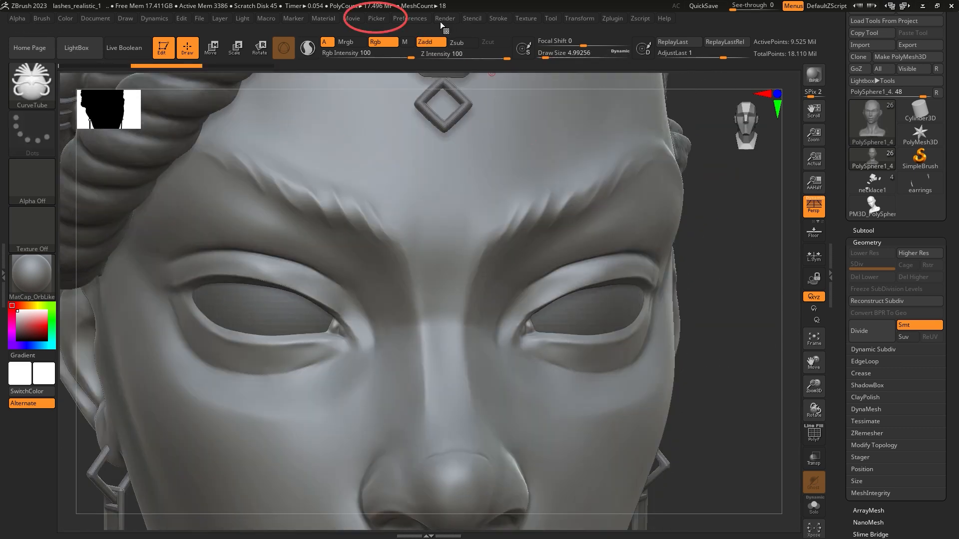
left_click(382, 19)
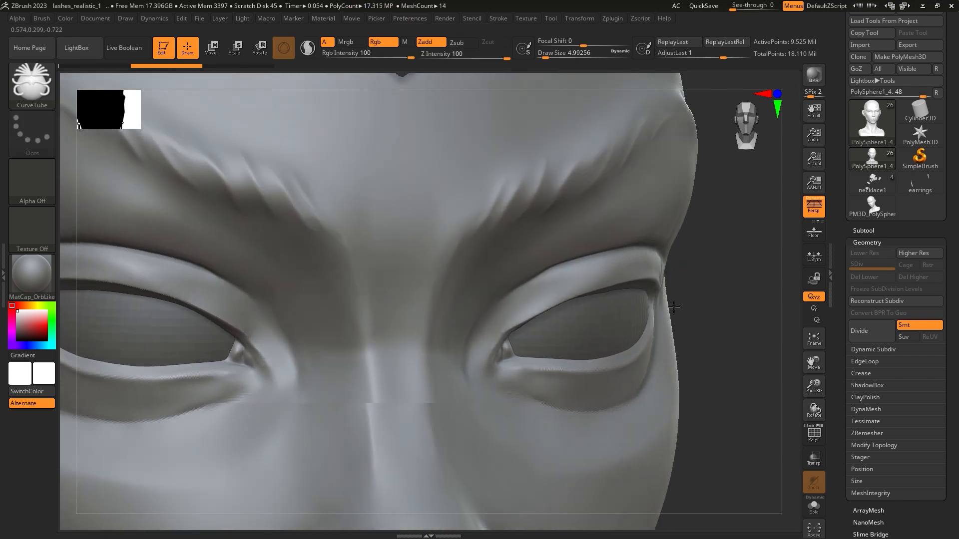
Step: Try to draw a thin curve tube eyelash from the outer upper eyelid, using draw sizes 1.82491 and 2.61682
mouse_move(674, 308)
left_mouse_down()
mouse_move(644, 294)
mouse_move(658, 284)
left_mouse_up()
key("space")
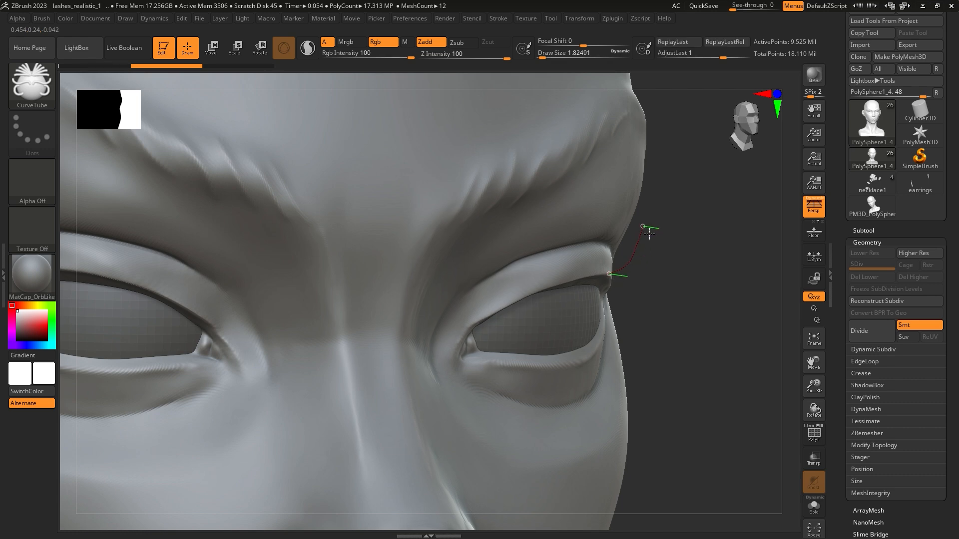
left_click_drag(648, 232, 648, 232)
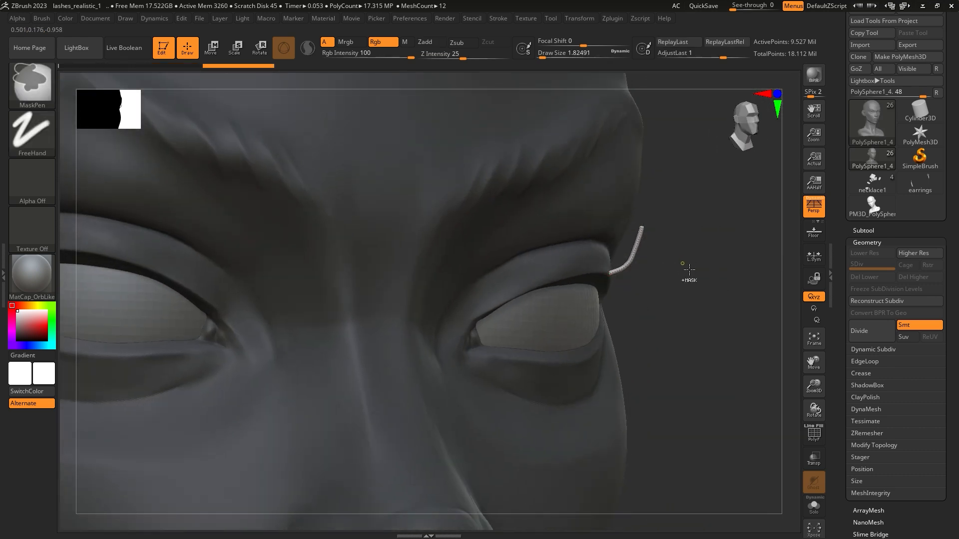
key("ctrl+z")
mouse_move(685, 274)
left_mouse_down()
mouse_move(640, 302)
mouse_move(650, 287)
mouse_move(616, 279)
mouse_move(672, 276)
mouse_move(653, 278)
left_mouse_up()
key("space")
key("ctrl+z")
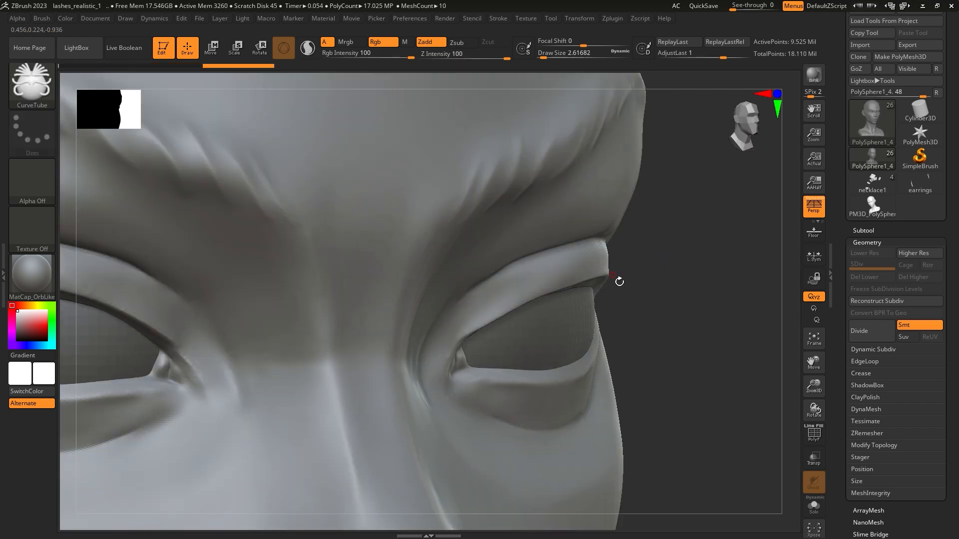
Step: Draw a single curved tube eyelash rising from the outer upper eyelid at draw size 4.99256
mouse_move(687, 322)
left_mouse_down()
mouse_move(652, 306)
mouse_move(682, 297)
left_mouse_up()
key("space")
mouse_move(681, 304)
right_mouse_down()
mouse_move(673, 298)
mouse_move(697, 297)
mouse_move(595, 277)
right_mouse_up()
right_click_drag(642, 303, 647, 288)
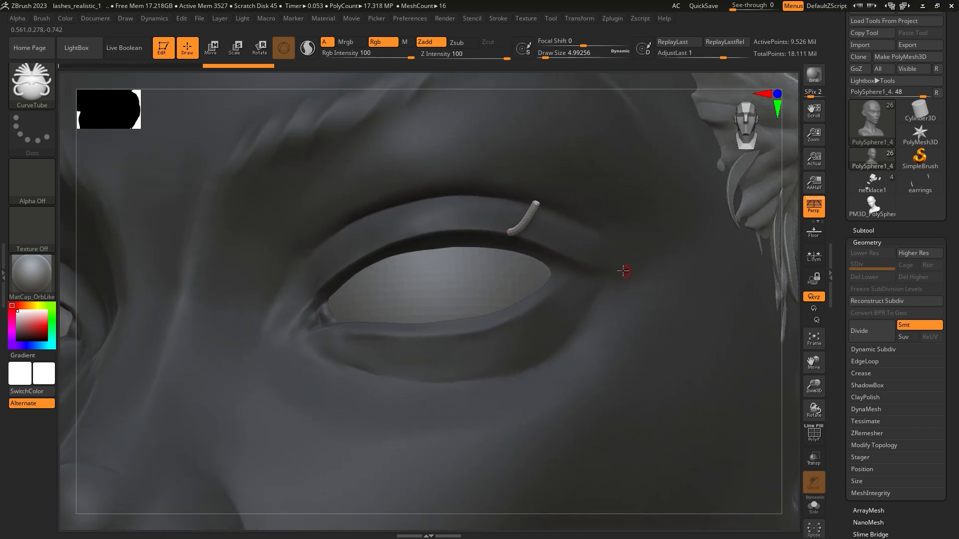
Step: Smooth the eyelash tube with draw size 16.97027 so that it tapers to a pointed tip
key("space")
key("shift")
mouse_move(536, 219)
left_mouse_down("shift")
mouse_move(526, 191)
mouse_move(534, 200)
left_mouse_up("shift")
right_click_drag(538, 205, 574, 220)
mouse_move(574, 228)
left_mouse_down("shift")
mouse_move(559, 234)
mouse_move(572, 210)
left_mouse_up("shift")
right_click_drag(572, 200, 601, 189)
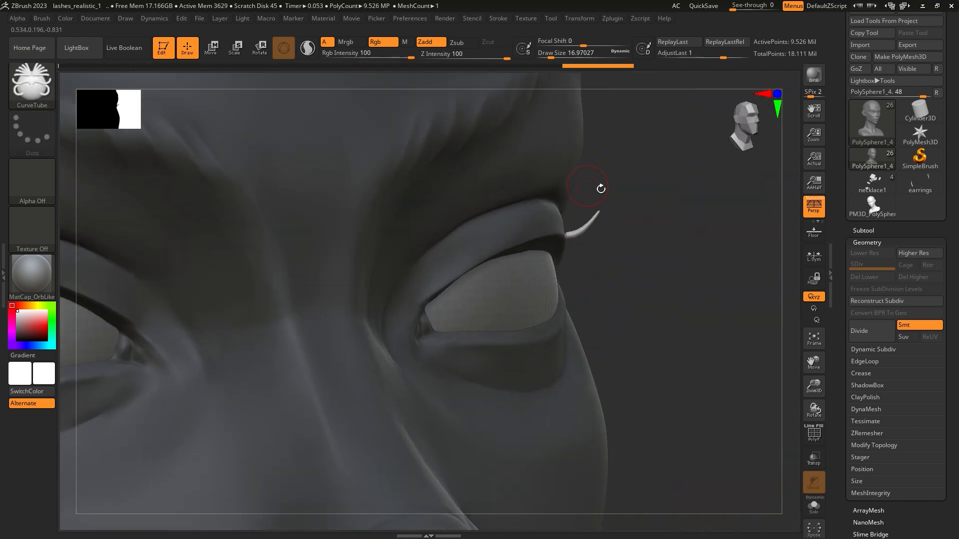
Step: Bend the eyelash into an upward curl with the Move Elastic brush at Z Intensity 16
left_click(51, 88)
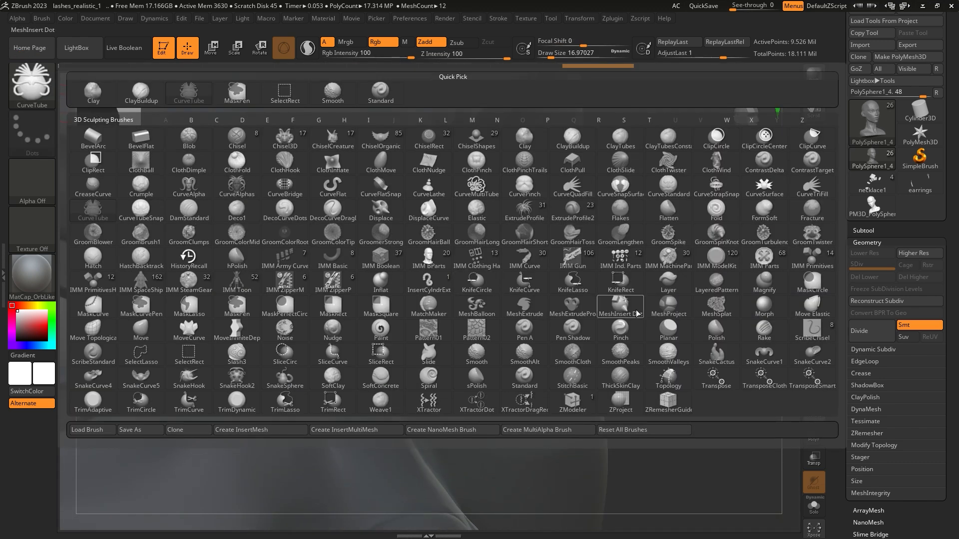
left_click(812, 307)
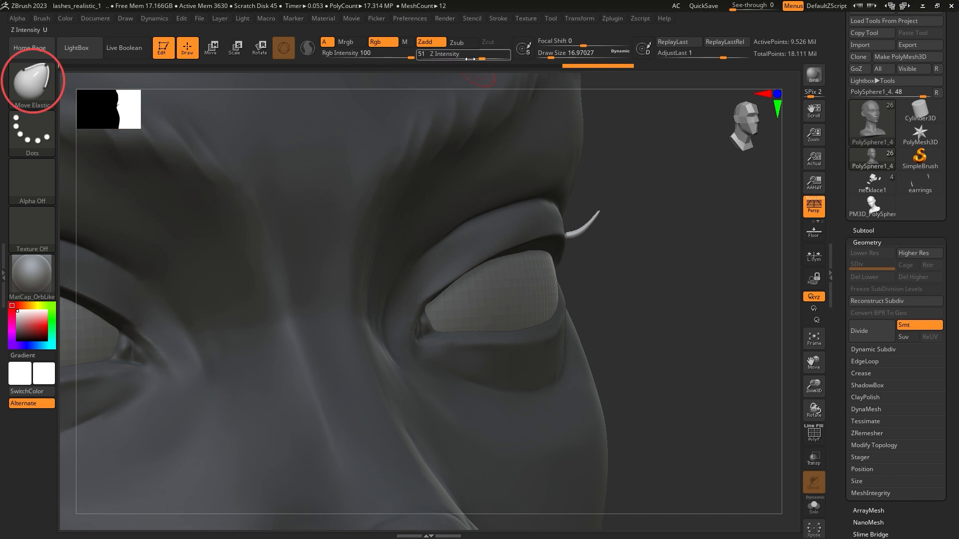
right_click_drag(607, 231, 616, 245)
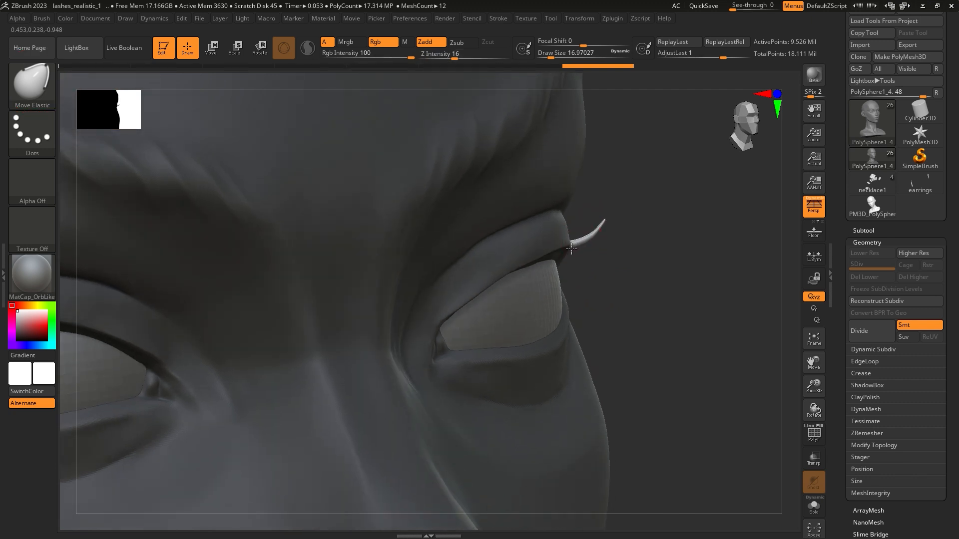
left_click_drag(572, 248, 609, 215)
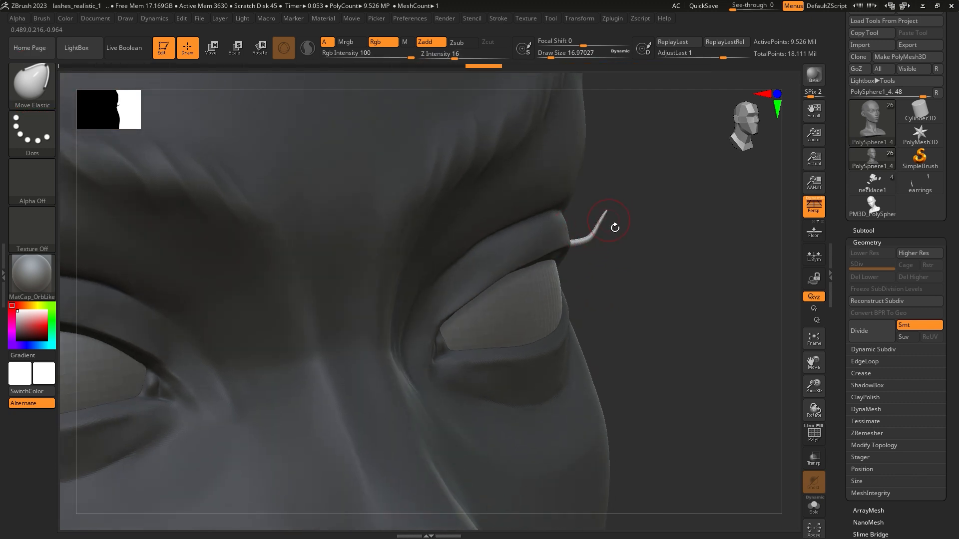
left_click_drag(591, 245, 620, 215)
mouse_move(638, 212)
right_mouse_down()
mouse_move(540, 215)
mouse_move(647, 222)
right_mouse_up()
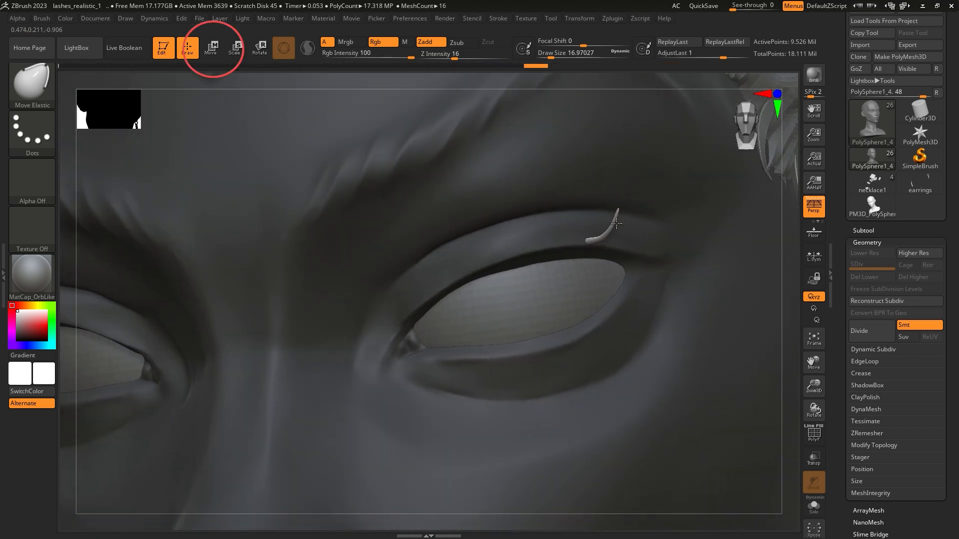
Step: Centre the transform gizmo on the eyelash and seat the lash against the upper eyelid
left_click(212, 49)
right_click_drag(630, 257, 591, 266)
left_click(573, 246, "alt")
right_click_drag(535, 320, 579, 325)
left_click_drag(597, 208, 598, 210)
right_click_drag(607, 227, 586, 264)
left_click_drag(582, 280, 587, 280)
right_click_drag(594, 275, 669, 225)
Step: Duplicate the eyelash beside the original and rotate the copy so both lashes form a V shape
mouse_move(672, 221)
left_mouse_down("alt")
mouse_move(667, 233)
mouse_move(669, 206)
left_mouse_up("alt")
right_click_drag(670, 206, 601, 224)
left_click_drag(522, 266, 511, 264, "ctrl")
right_click_drag(637, 317, 525, 242)
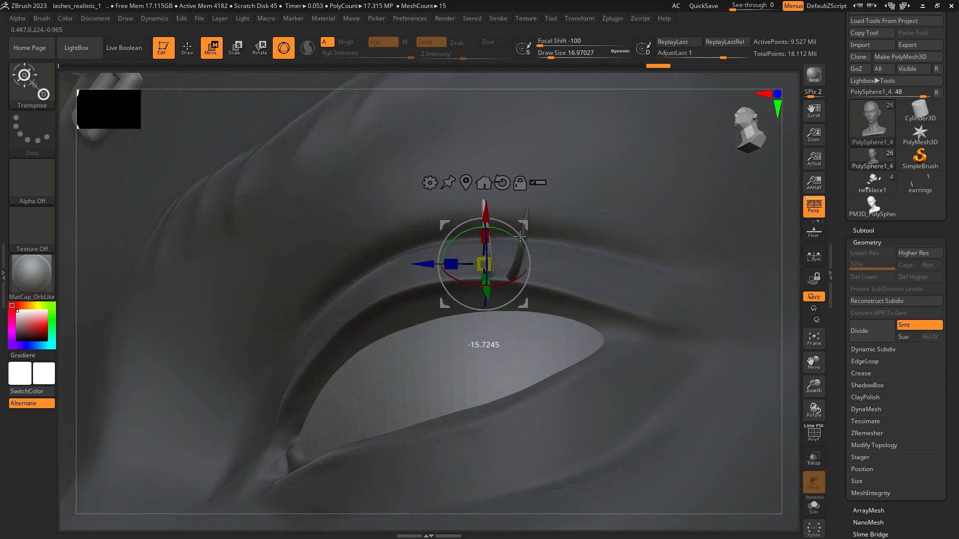
mouse_move(560, 225)
right_mouse_down()
mouse_move(569, 260)
mouse_move(555, 268)
right_mouse_up()
left_click_drag(507, 281, 512, 284)
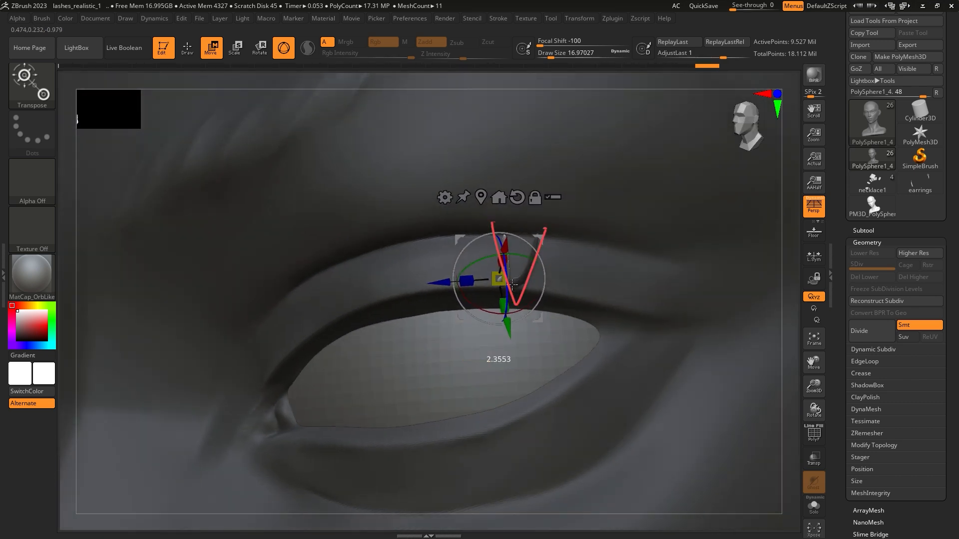
Step: Adjust the copied lash's angle, position and size so its root meets the original's at the lid edge
right_click_drag(538, 254, 541, 302)
right_click_drag(527, 238, 495, 270)
left_click_drag(515, 270, 515, 273)
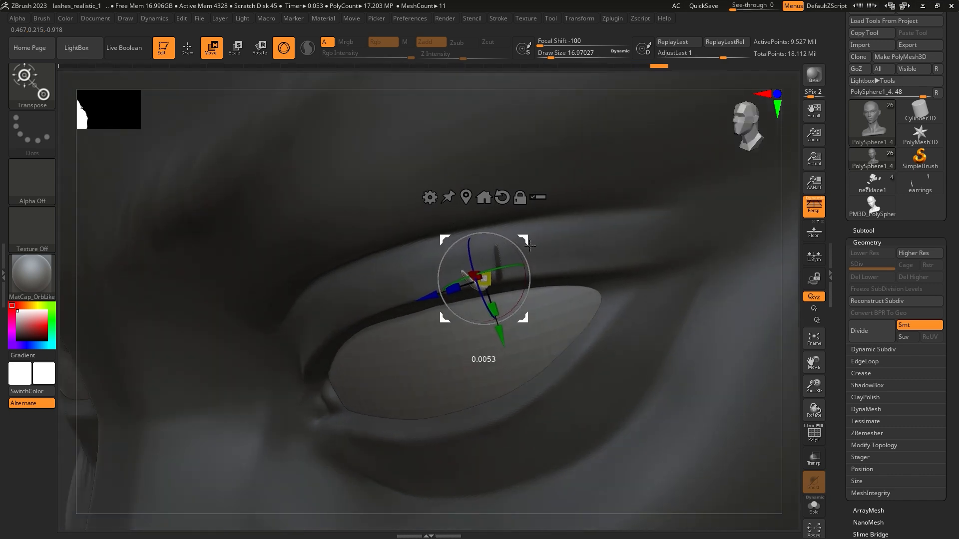
mouse_move(504, 280)
right_mouse_down()
mouse_move(532, 251)
mouse_move(576, 246)
right_mouse_up()
Step: Refine the copied lash's curve with Move Elastic and adjust its placement beside the first lash
left_click(188, 48)
left_click_drag(578, 243, 582, 241)
mouse_move(583, 239)
right_mouse_down()
mouse_move(560, 243)
mouse_move(592, 267)
mouse_move(654, 249)
mouse_move(620, 229)
mouse_move(634, 222)
right_mouse_up()
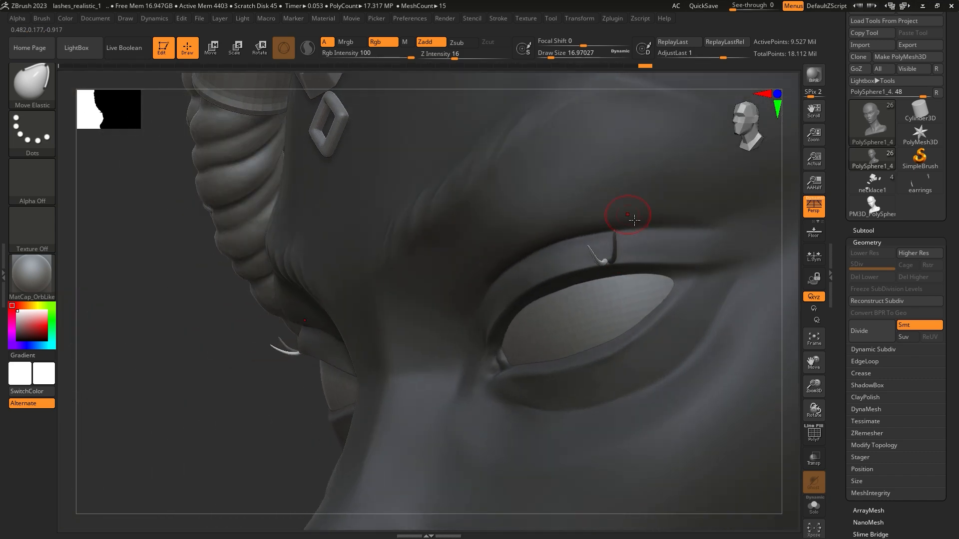
left_click(211, 48)
right_click_drag(702, 273, 589, 261, "alt")
left_click_drag(113, 400, 135, 424, "ctrl")
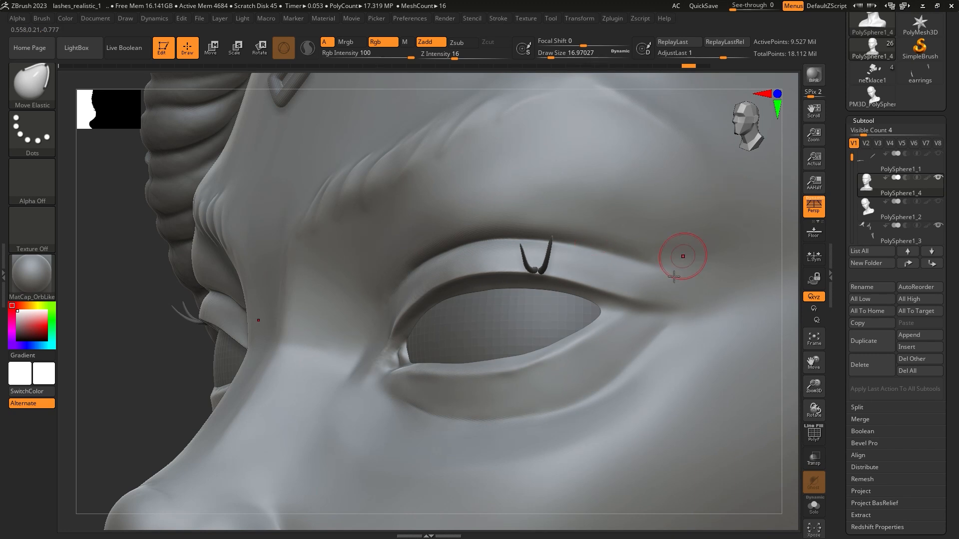
Step: Separate the lashes from the head with Split To Similar Parts, accepting the non-undoable operation
left_click(857, 407)
left_click(896, 401)
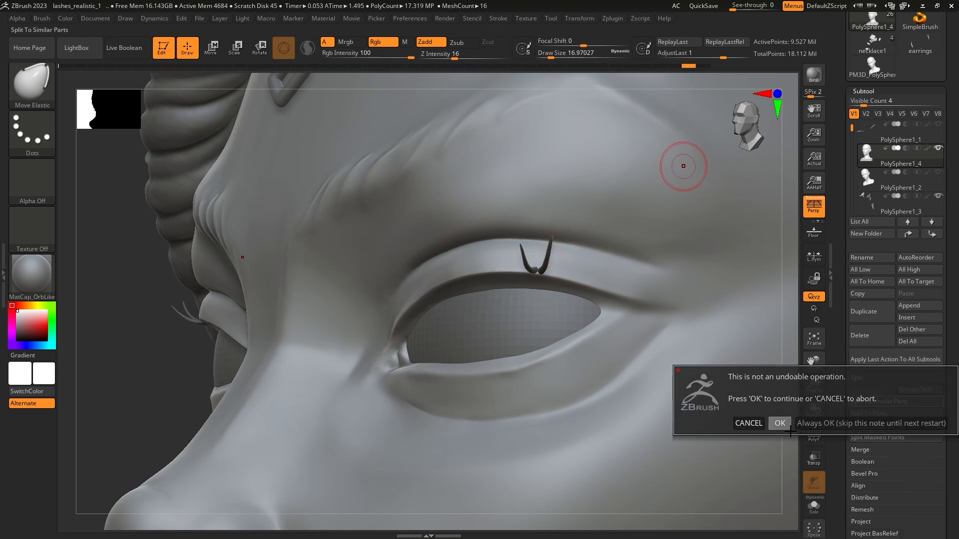
left_click(780, 424)
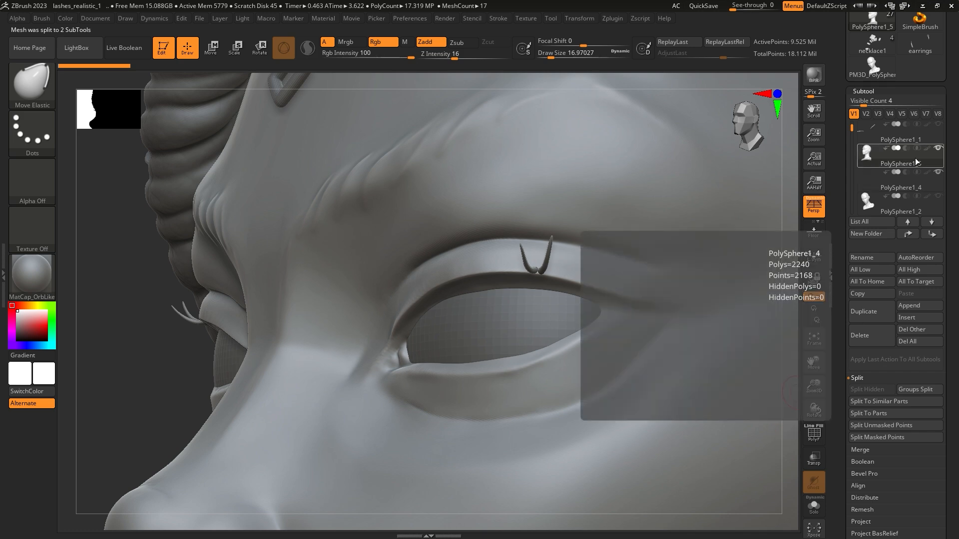
Step: Select the lash subtool PolySphere1_4 and briefly isolate it to check its geometry
left_click(864, 184)
left_click(813, 506)
left_click_drag(680, 352, 683, 400)
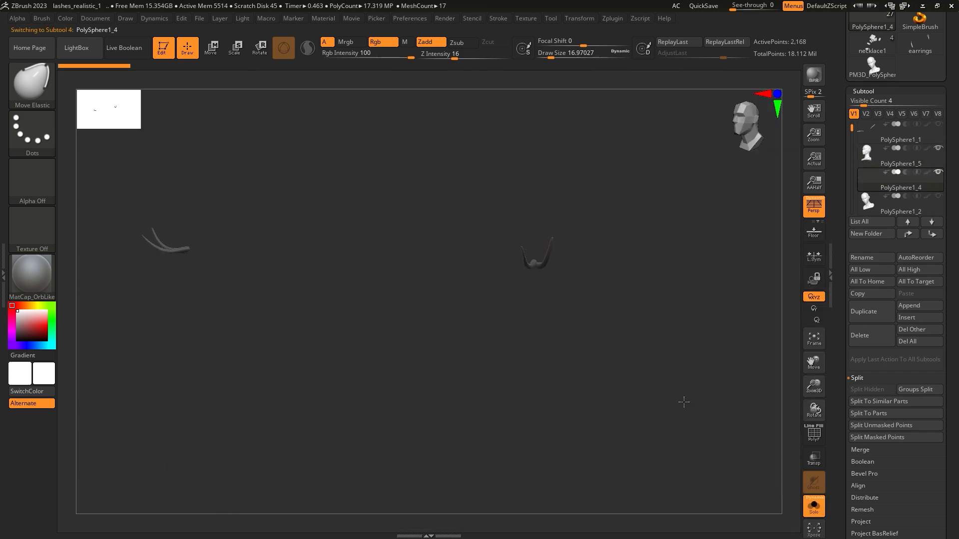
left_click(813, 506)
Step: Centre the transform gizmo on the lash pair and align it with the upper eyelid
key("w")
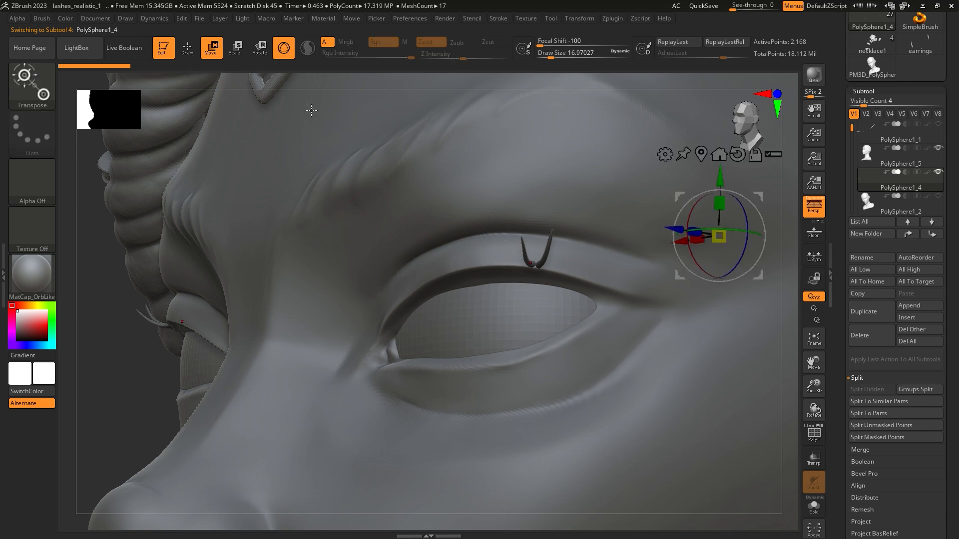
left_click_drag(758, 197, 575, 226, "alt")
right_click_drag(575, 226, 536, 230)
left_click(516, 264, "alt")
left_click_drag(539, 242, 584, 230, "alt")
right_click_drag(569, 234, 576, 260)
left_click_drag(576, 259, 585, 234, "alt")
right_click_drag(589, 211, 683, 202)
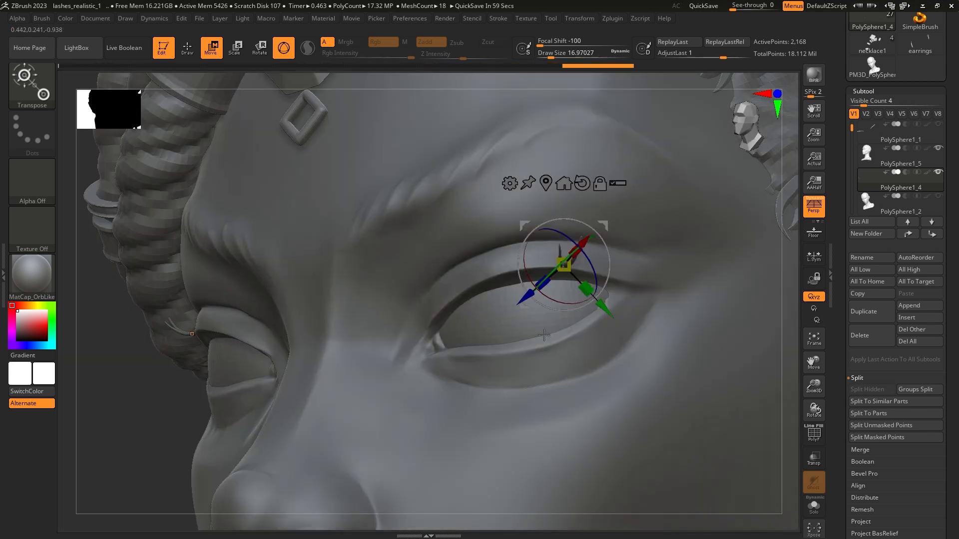
Step: Duplicate the lash pair inward along the upper eyelid
right_click_drag(325, 379, 387, 394)
mouse_move(584, 243)
right_mouse_down()
mouse_move(644, 250)
mouse_move(589, 252)
right_mouse_up()
left_click_drag(159, 349, 199, 412, "ctrl")
right_click_drag(578, 258, 608, 230, "ctrl")
left_click_drag(610, 227, 570, 228, "ctrl")
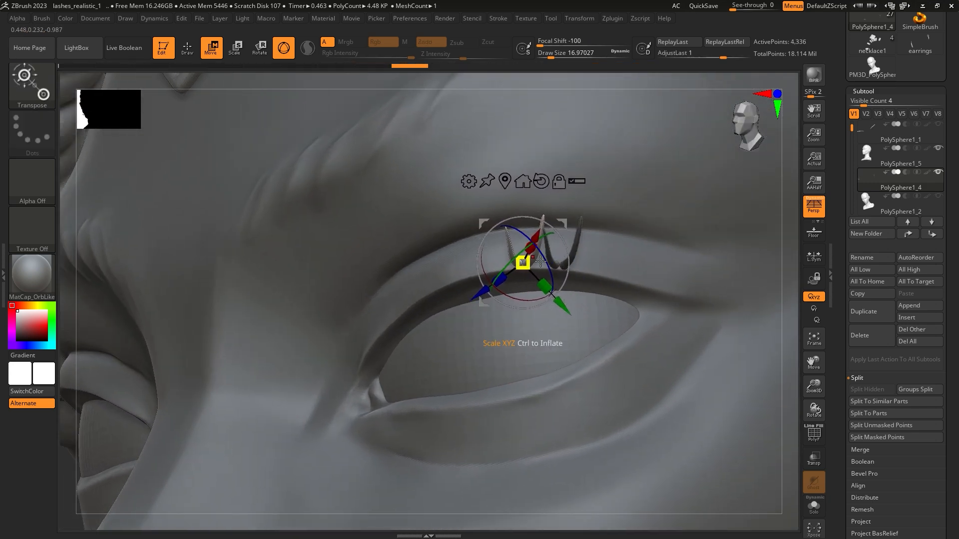
Step: Scale, rotate and move the duplicated lash pair so it follows the curve of the upper lid
right_click_drag(530, 265, 555, 270)
left_click_drag(525, 261, 525, 262)
right_click_drag(526, 264, 581, 274)
left_click_drag(579, 238, 581, 234)
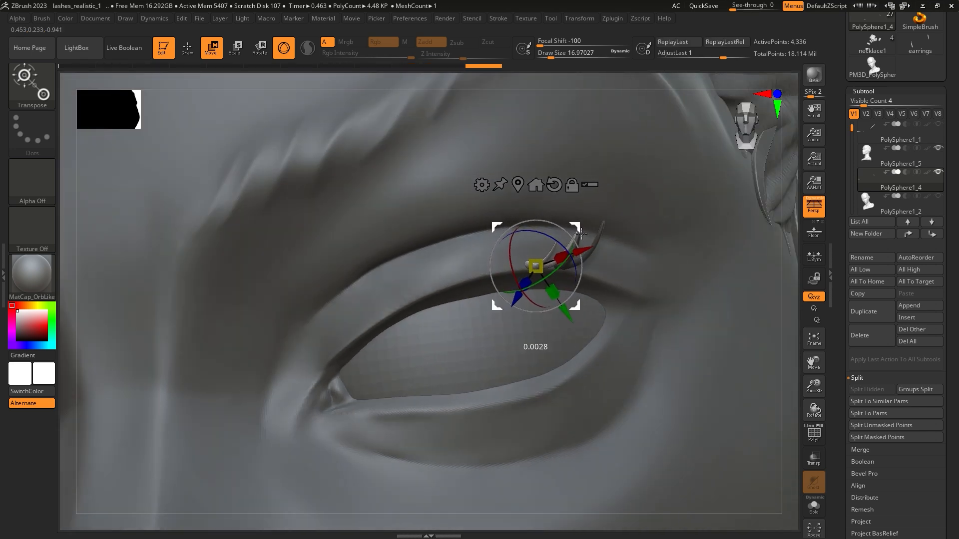
right_click_drag(567, 267, 556, 260)
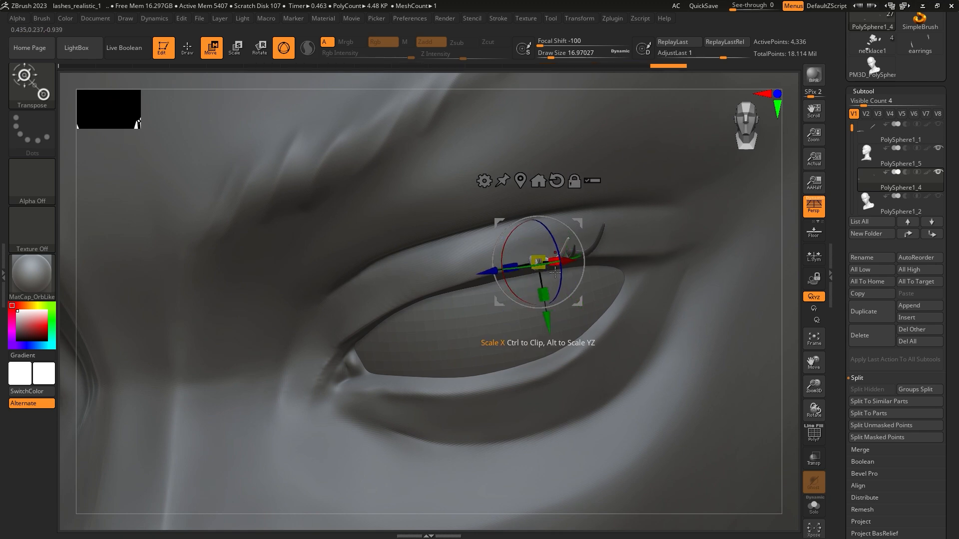
right_click_drag(556, 269, 625, 239)
left_click_drag(606, 250, 607, 248)
left_click_drag(608, 215, 606, 218)
right_click_drag(606, 218, 627, 222)
Step: Adjust the shape of the duplicated lashes with Move Elastic at draw size 32.70957
left_click(188, 49)
mouse_move(569, 249)
right_mouse_down()
mouse_move(644, 249)
mouse_move(595, 257)
mouse_move(617, 261)
mouse_move(652, 243)
mouse_move(552, 264)
mouse_move(565, 246)
mouse_move(572, 257)
right_mouse_up()
key("space")
left_click_drag(588, 264, 592, 265)
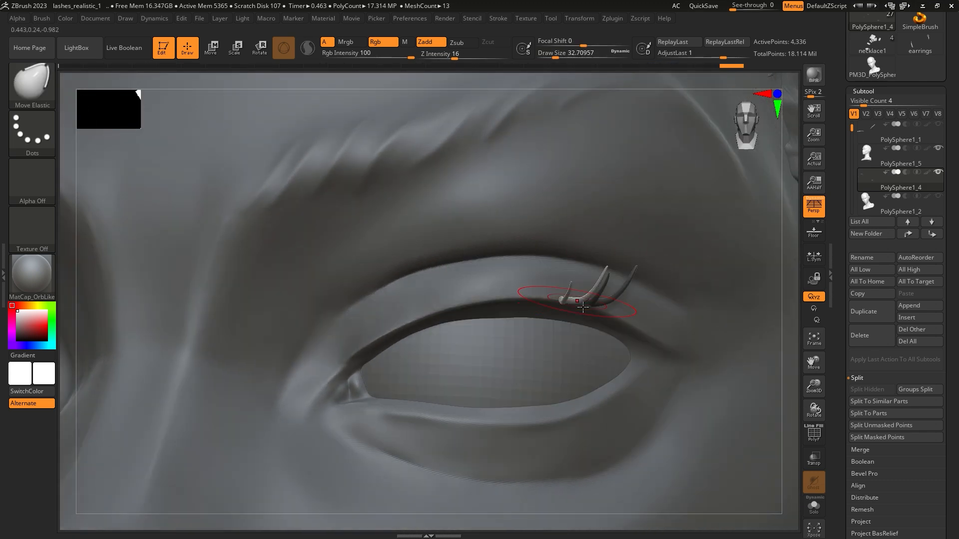
Step: Duplicate the lash group farther inward along the upper lid, then scale and rotate the copies to fit
key("w")
right_click_drag(583, 300, 612, 280)
right_click_drag(397, 333, 305, 273, "ctrl")
right_click_drag(425, 250, 614, 304, "ctrl")
right_click_drag(614, 305, 582, 302)
left_click_drag(477, 316, 415, 316, "ctrl")
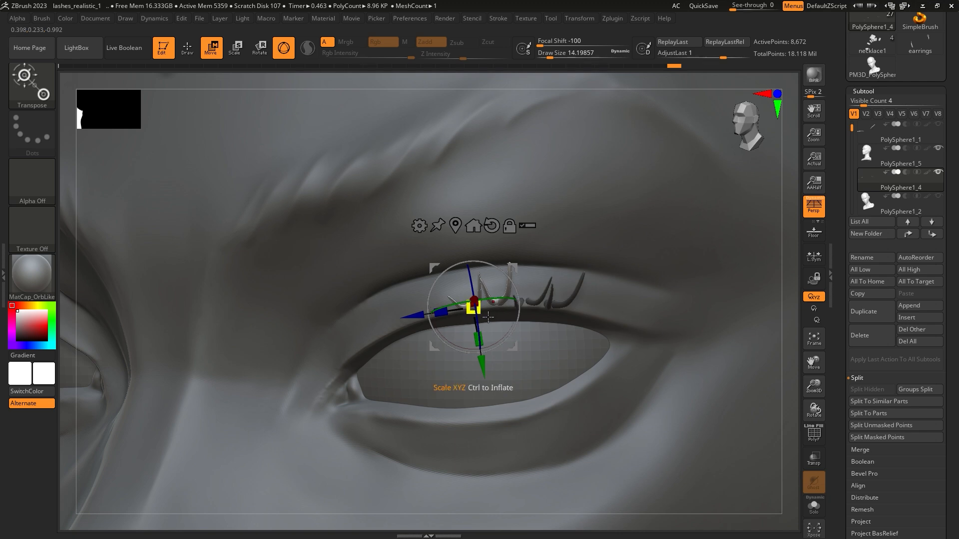
right_click_drag(473, 391, 529, 343)
left_click_drag(535, 355, 531, 351)
mouse_move(531, 351)
right_mouse_down()
mouse_move(464, 321)
mouse_move(517, 315)
mouse_move(542, 299)
mouse_move(543, 341)
right_mouse_up()
Step: Reshape individual lashes with the Move Topological brush at draw size 15.55142
left_click(188, 47)
left_click(32, 85)
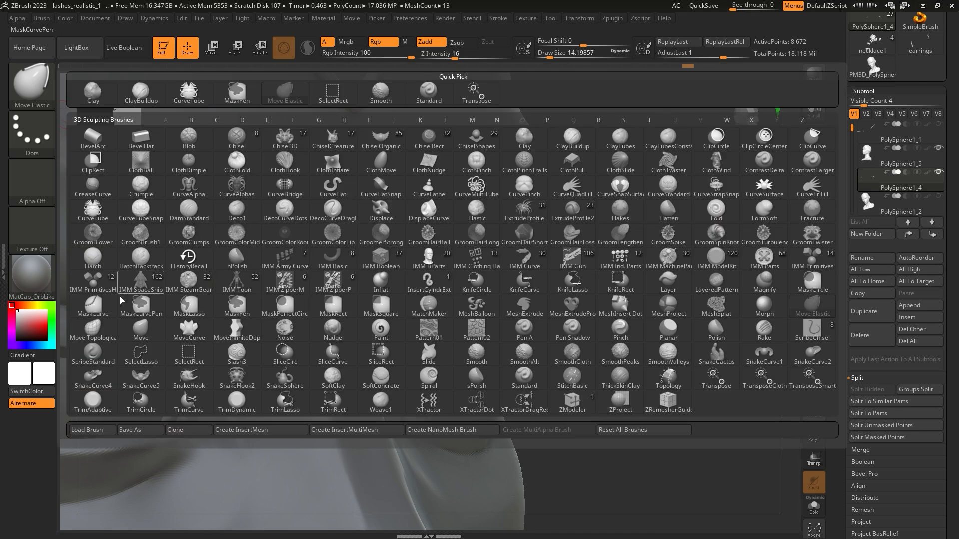
left_click(141, 282)
right_click_drag(522, 310, 531, 344, "ctrl")
key("space")
left_click_drag(624, 291, 631, 290)
mouse_move(577, 300)
right_mouse_down()
mouse_move(601, 286)
mouse_move(610, 311)
mouse_move(601, 289)
right_mouse_up()
left_click_drag(621, 323, 632, 325)
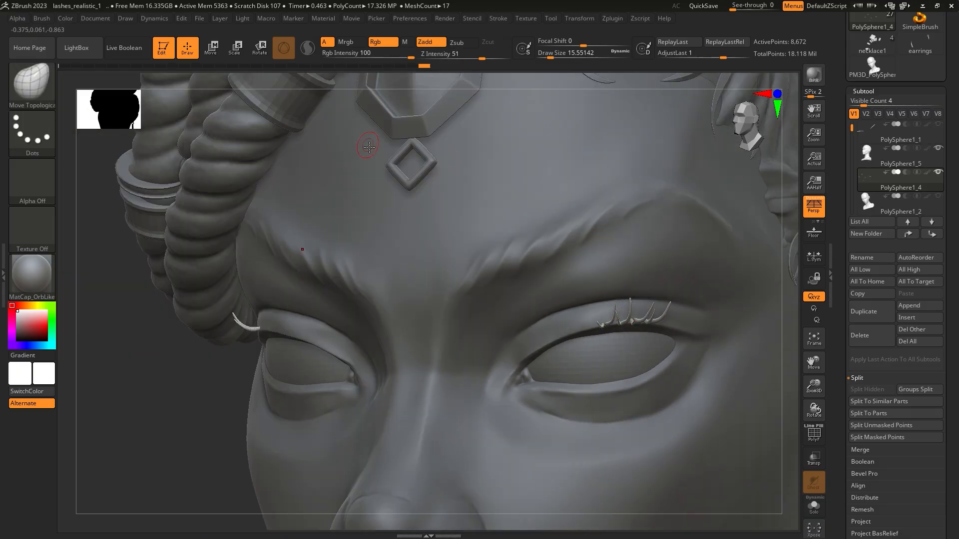
Step: Duplicate the whole set of lashes toward the inner half of the upper eyelid
key("w")
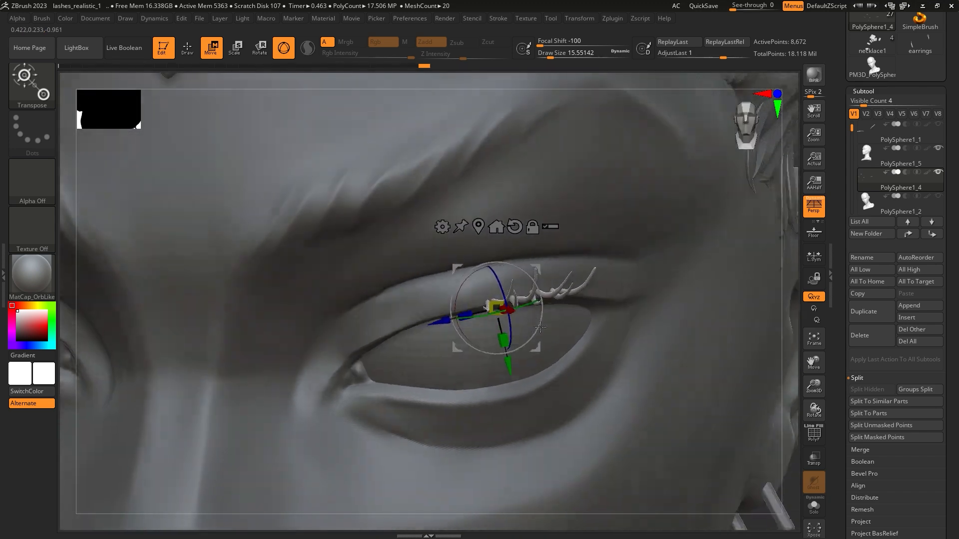
left_click_drag(497, 320, 418, 345)
right_click_drag(418, 345, 440, 390)
left_click_drag(416, 373, 407, 357)
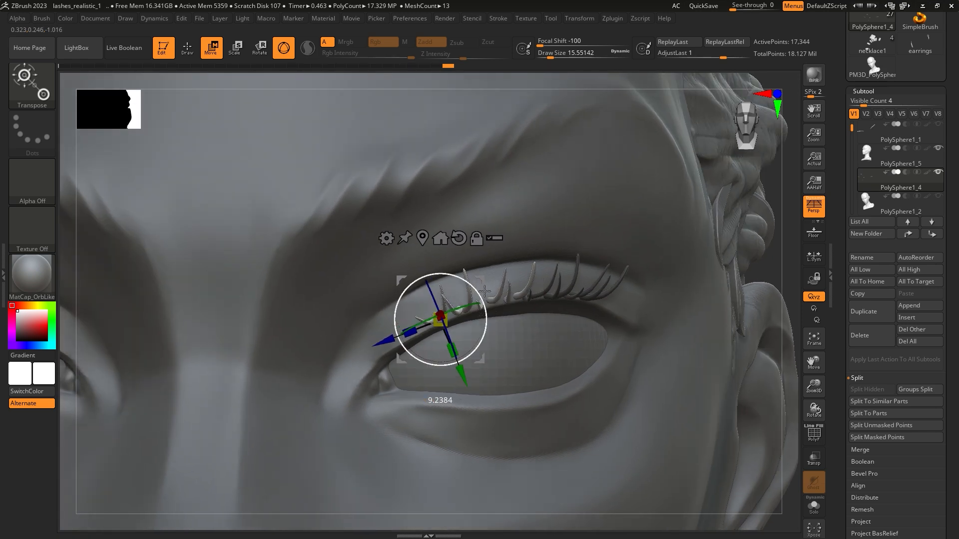
Step: Rotate, scale and reposition the copied lash set so its roots follow the inner lid curve
left_click_drag(484, 291, 473, 284)
left_click_drag(440, 331, 438, 332)
left_click_drag(472, 284, 484, 280)
right_click_drag(484, 296, 526, 324)
mouse_move(481, 322)
left_mouse_down()
mouse_move(488, 325)
mouse_move(472, 320)
left_mouse_up()
right_click_drag(472, 321, 470, 364)
left_click_drag(531, 323, 527, 321)
right_click_drag(528, 322, 542, 343)
left_click_drag(521, 351, 518, 355)
mouse_move(516, 357)
right_mouse_down()
mouse_move(457, 368)
mouse_move(431, 349)
mouse_move(449, 349)
right_mouse_up()
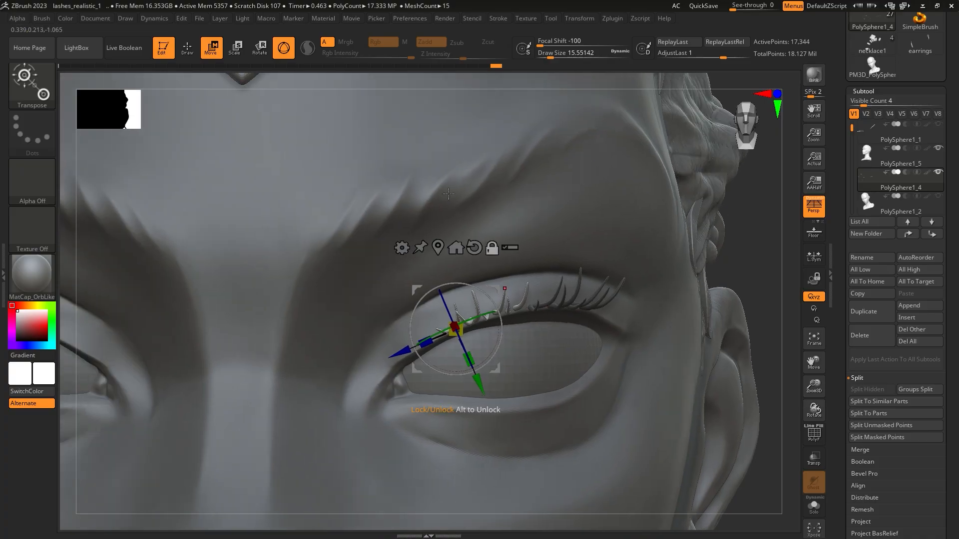
Step: Vary the bend and spacing of the lashes along the upper lid with the Move Topological brush
key("q")
key("b")
key("m")
key("t")
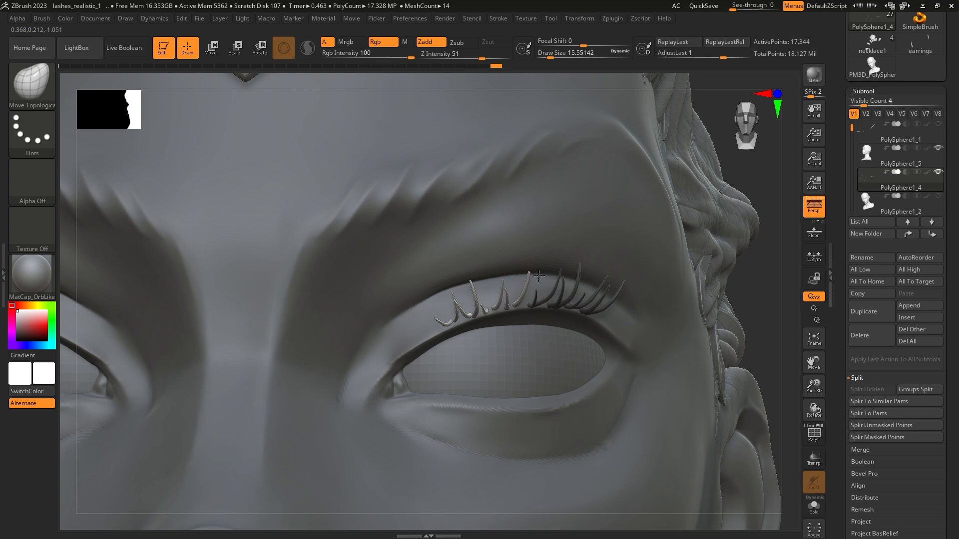
key("shift")
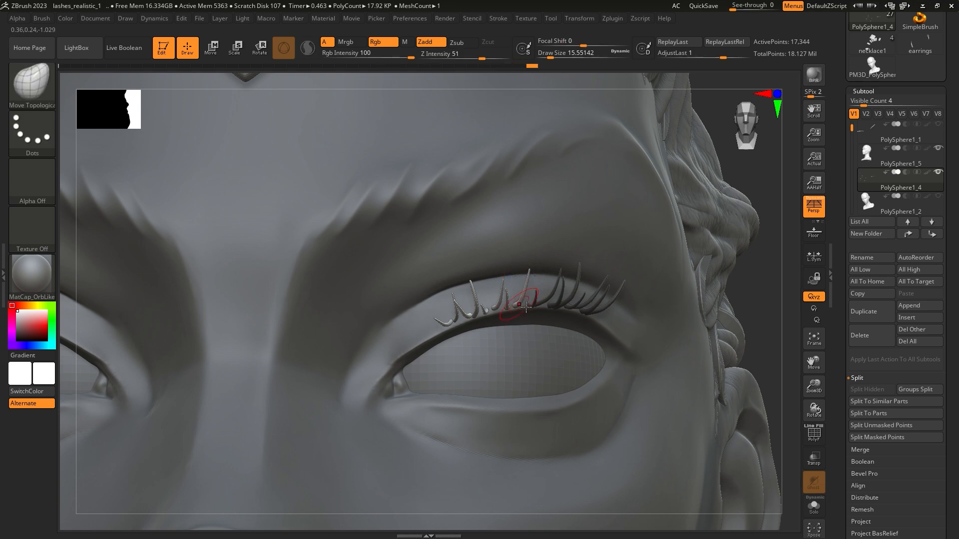
right_click_drag(524, 311, 452, 324)
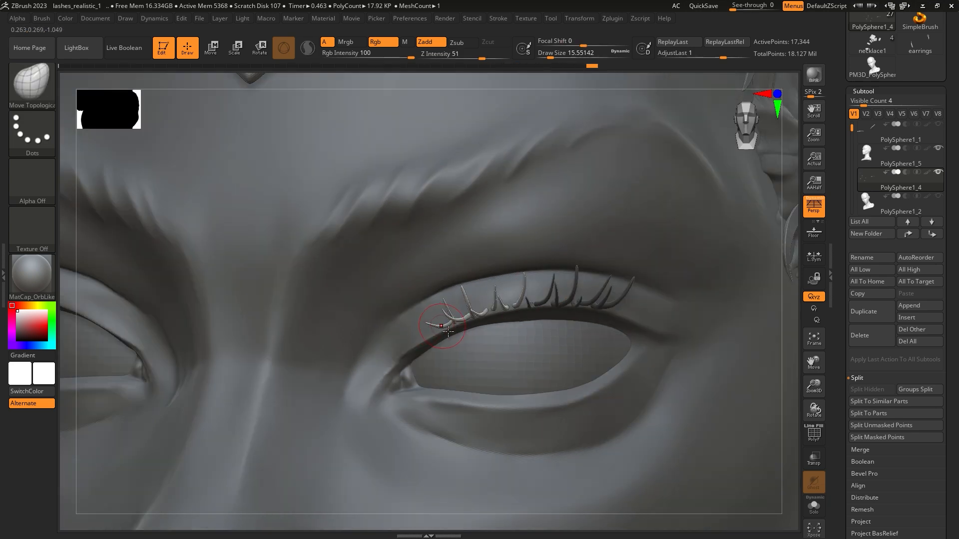
left_click_drag(439, 332, 441, 328)
right_click_drag(441, 328, 475, 302)
left_click_drag(477, 298, 481, 306, "shift")
mouse_move(480, 306)
right_mouse_down()
mouse_move(516, 319)
mouse_move(530, 272)
mouse_move(574, 302)
right_mouse_up()
right_click_drag(577, 250, 512, 297)
right_click(400, 256)
Step: Duplicate a group of lashes and move the copy toward the inner corner of the eye
key("w")
left_click_drag(439, 306, 353, 340, "ctrl")
left_click_drag(412, 322, 462, 274)
left_click_drag(464, 301, 470, 283)
right_click_drag(465, 295, 502, 332)
left_click_drag(460, 364, 453, 351)
right_click_drag(453, 345, 422, 299)
Step: Rotate and scale the inner-corner lashes so they sit along the upper lid edge
left_click_drag(472, 279, 464, 284)
right_click_drag(466, 292, 494, 317)
left_click_drag(456, 287, 457, 290)
left_click_drag(465, 278, 468, 276)
right_click_drag(490, 310, 462, 285)
right_click_drag(535, 260, 538, 315, "ctrl")
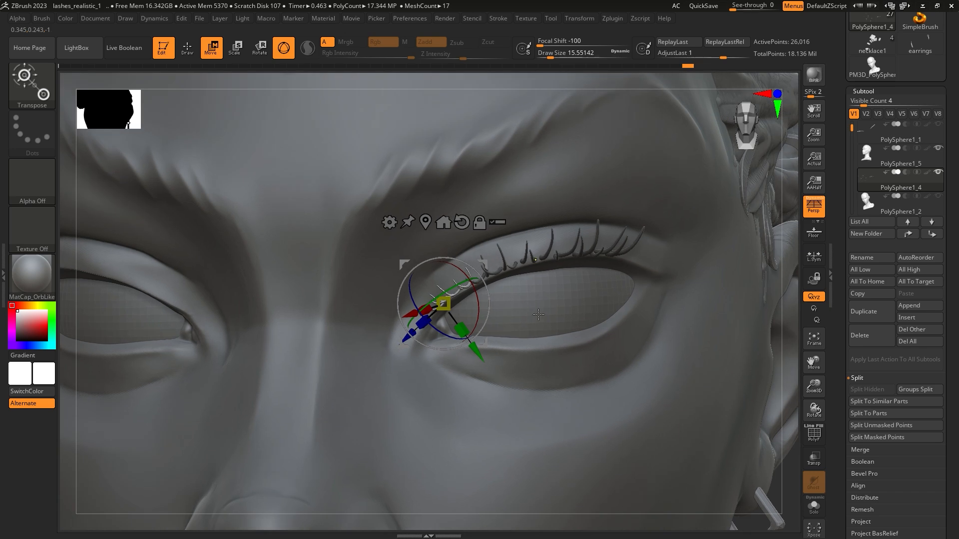
right_click_drag(620, 305, 760, 428, "ctrl")
mouse_move(690, 411)
right_mouse_down()
mouse_move(659, 402)
mouse_move(675, 409)
mouse_move(665, 407)
mouse_move(637, 313)
right_mouse_up()
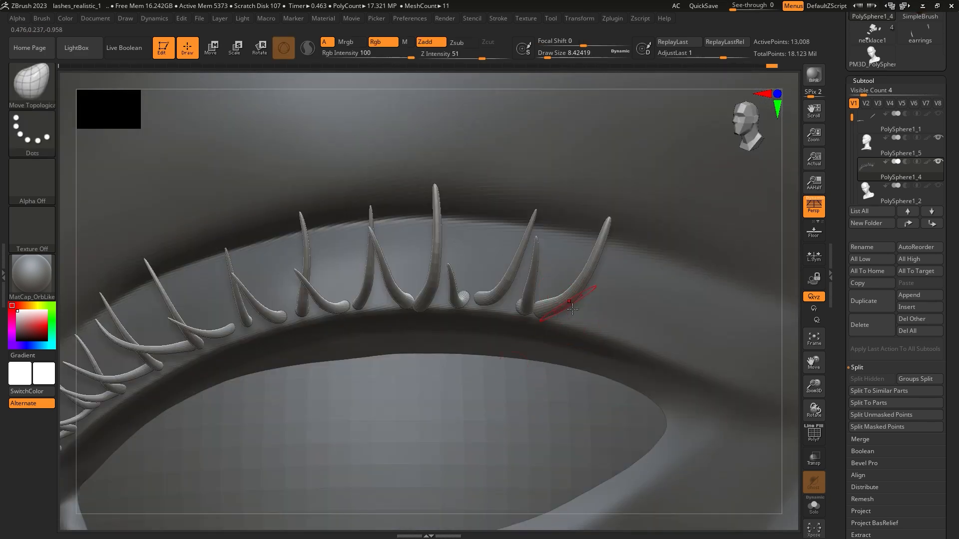
Step: Isolate the upper lash subtool and mask the two outermost lashes
left_click(820, 513)
left_click_drag(639, 400, 552, 302)
left_click_drag(625, 232, 549, 344, "ctrl")
left_click_drag(568, 240, 565, 235, "ctrl")
key("ctrl+z")
mouse_move(565, 364)
left_mouse_down("ctrl")
mouse_move(475, 335)
mouse_move(468, 320)
left_mouse_up("ctrl")
left_click_drag(582, 335, 494, 306, "ctrl")
mouse_move(610, 317)
left_mouse_down("ctrl")
mouse_move(517, 290)
mouse_move(539, 277)
left_mouse_up("ctrl")
left_click_drag(653, 298, 524, 227, "ctrl")
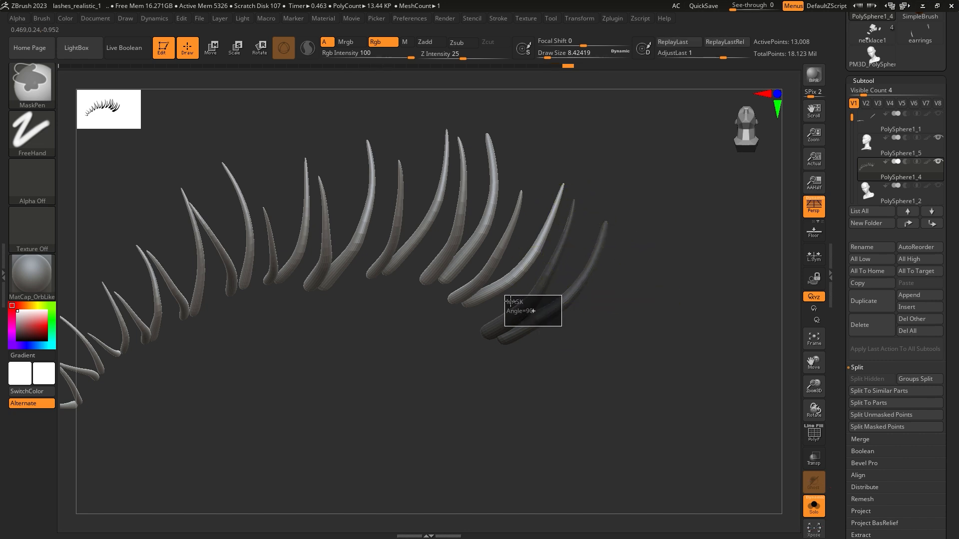
left_click_drag(505, 296, 505, 296, "ctrl")
Step: Invert the lash mask so only the outermost pair is editable, and bring the head back into view
scroll(849, 377, "down", 5)
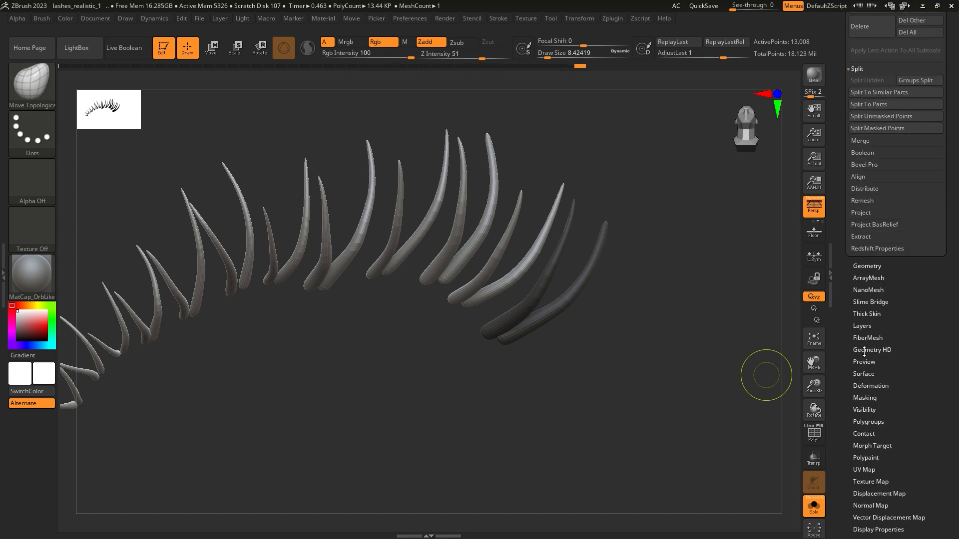
left_click(864, 398)
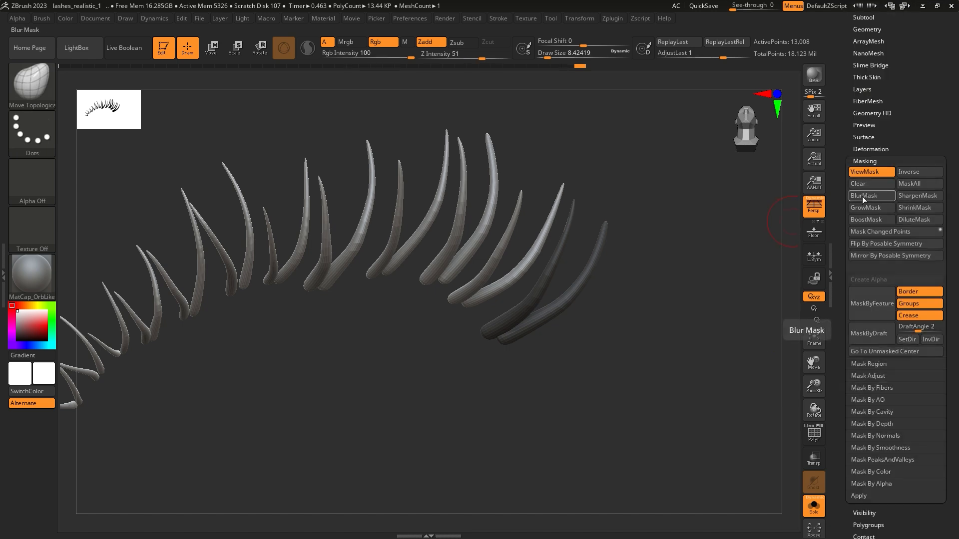
mouse_move(694, 279)
left_mouse_down()
mouse_move(670, 274)
mouse_move(681, 280)
mouse_move(673, 294)
mouse_move(695, 292)
mouse_move(683, 318)
mouse_move(694, 320)
mouse_move(685, 322)
left_mouse_up()
left_click(693, 318, "ctrl")
left_click(816, 515)
right_click_drag(667, 378, 567, 371, "alt")
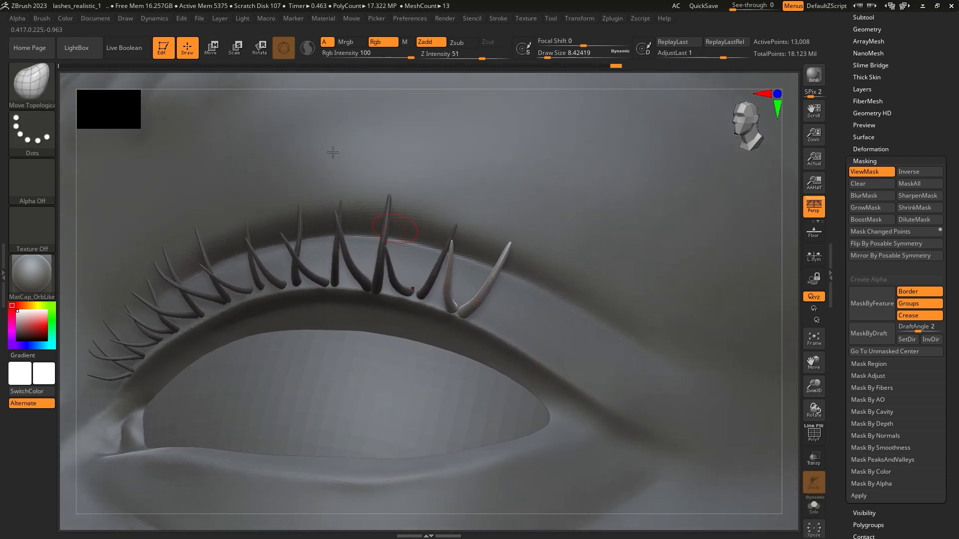
Step: Rotate and reposition the unmasked outermost lash pair with the Move gizmo along the upper lid edge
left_click(214, 54)
right_click(435, 348)
right_click_drag(531, 290, 532, 258)
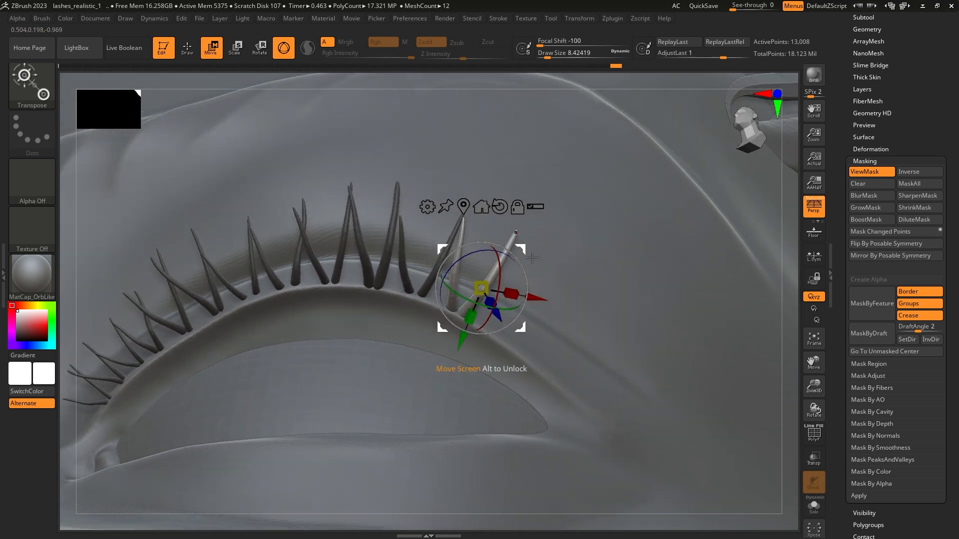
left_click_drag(522, 250, 502, 268, "alt")
right_click_drag(505, 273, 545, 295)
left_click_drag(512, 278, 496, 268, "alt")
right_click_drag(536, 306, 498, 324)
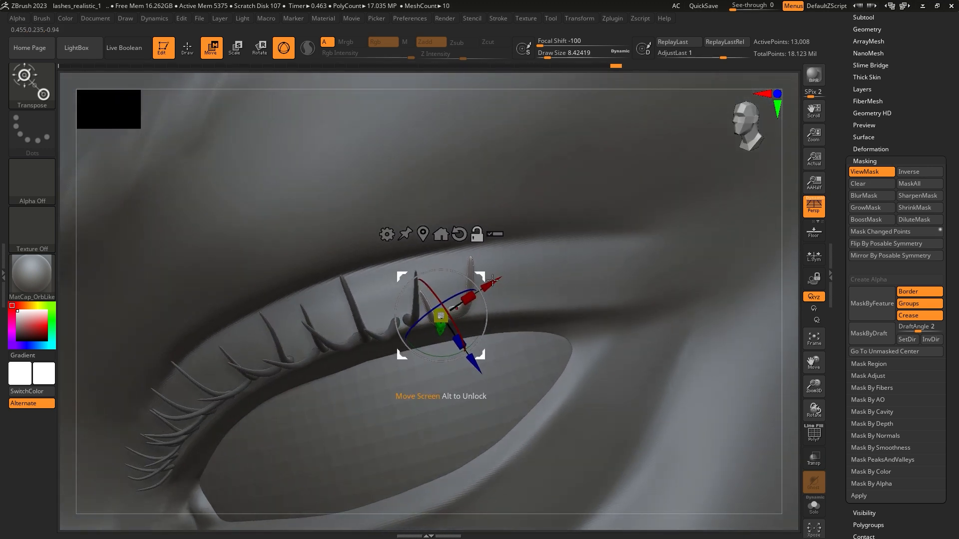
Step: Duplicate the outermost lash pair and move and rotate the copy toward the outer corner of the eye
left_click_drag(488, 298, 488, 297, "alt")
right_click_drag(490, 290, 503, 317)
left_click_drag(502, 317, 547, 322, "ctrl")
right_click_drag(515, 286, 515, 330)
left_click_drag(518, 329, 535, 325)
right_click_drag(516, 319, 539, 308)
left_click_drag(452, 314, 457, 316)
right_click_drag(454, 318, 442, 337)
right_click_drag(520, 321, 522, 302)
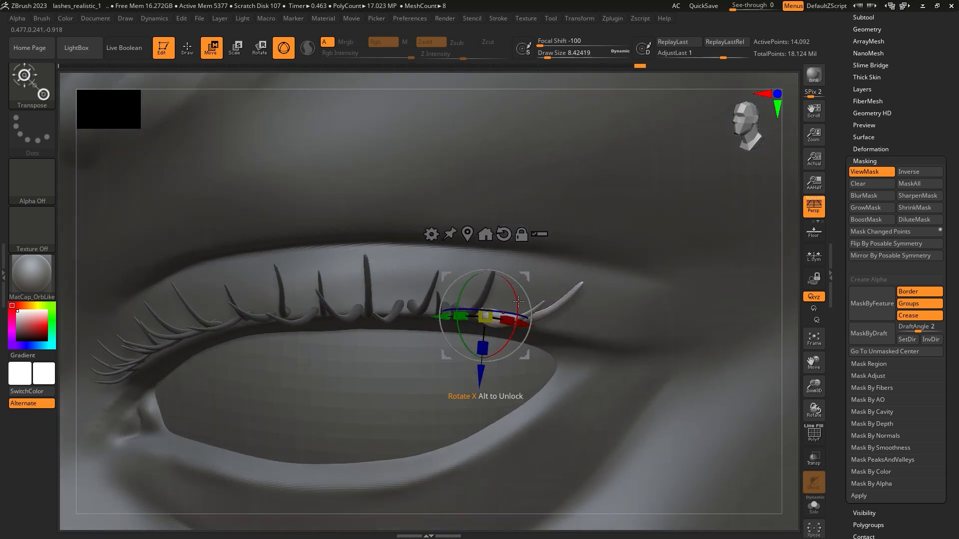
Step: Add further copies of the lash pair at the outer eye corner, rotating and slightly enlarging them to follow the lid
right_click_drag(447, 317, 467, 318)
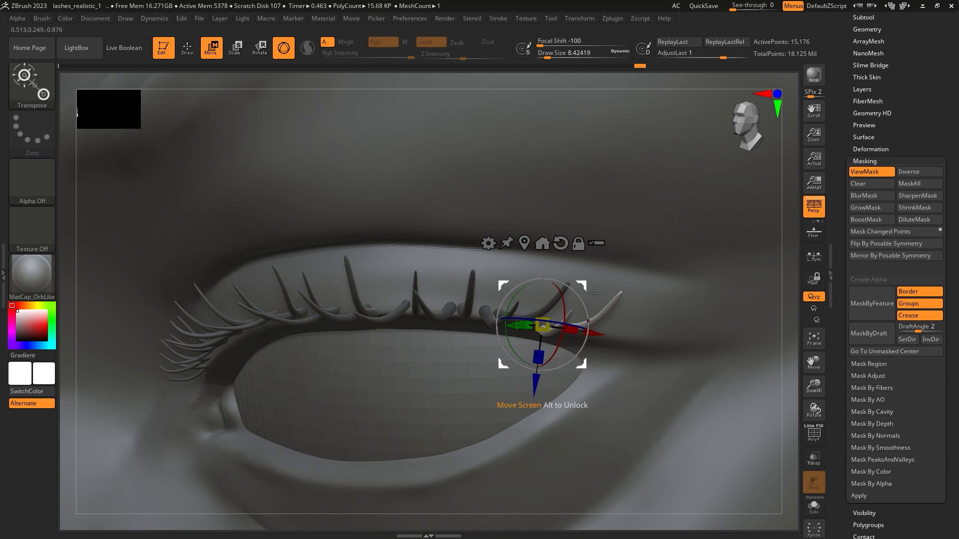
right_click_drag(591, 289, 571, 310)
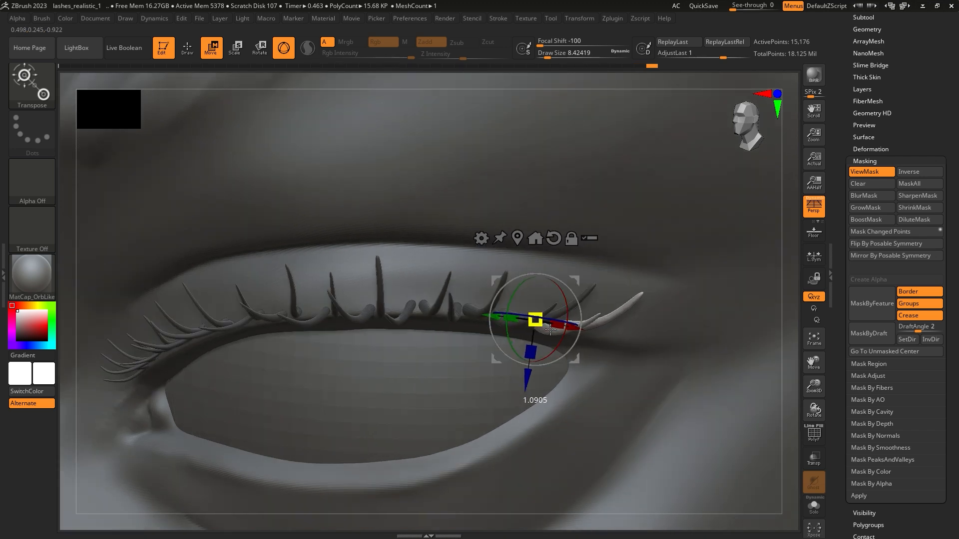
right_click_drag(621, 327, 640, 327)
left_click_drag(603, 331, 644, 337, "ctrl")
right_click_drag(676, 304, 584, 388)
left_click_drag(555, 392, 581, 378)
right_click_drag(582, 380, 535, 326)
Step: Bend the outer-corner lashes upward and outward with the Move Topological brush at a draw size of about 34.79
key("q")
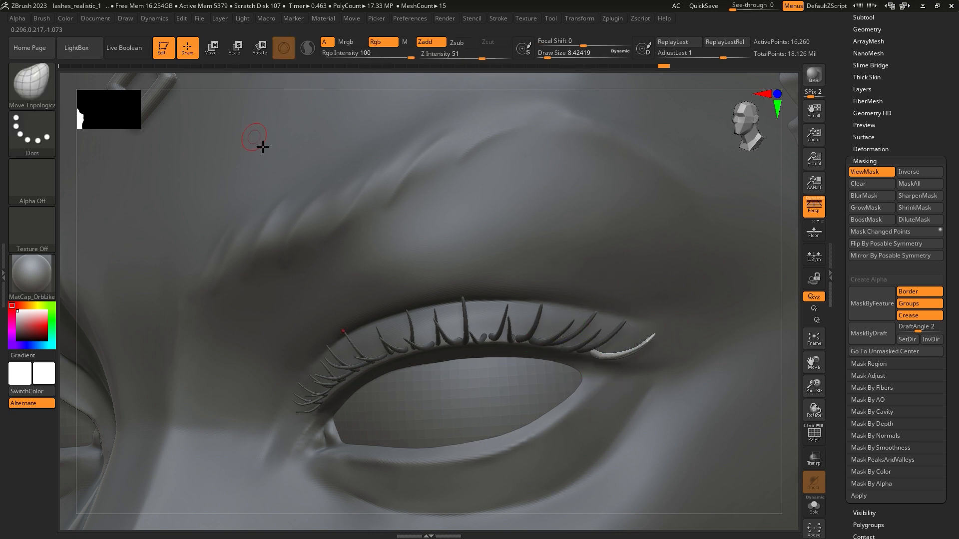
key("space")
left_click_drag(662, 340, 669, 340)
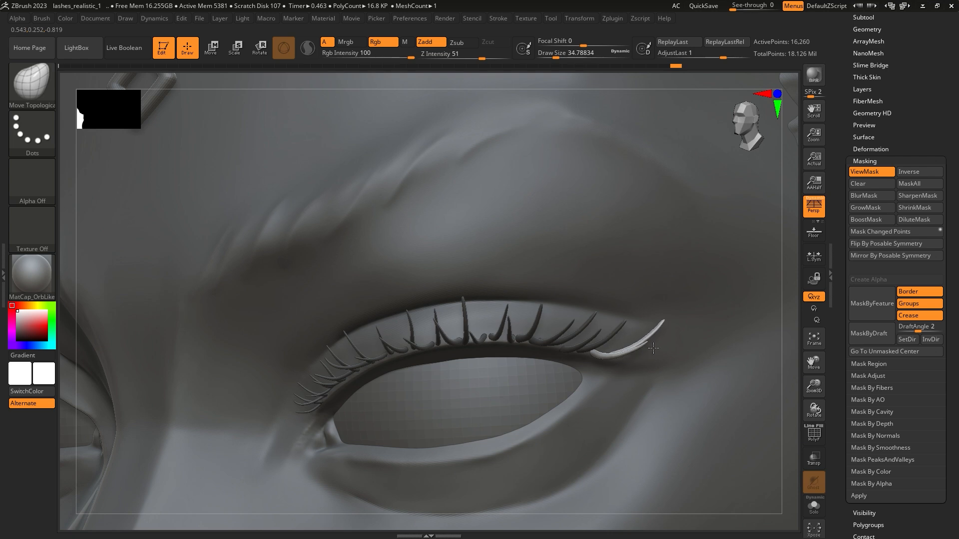
left_click_drag(653, 376, 653, 373)
mouse_move(653, 373)
right_mouse_down()
mouse_move(666, 366)
mouse_move(649, 351)
mouse_move(658, 385)
right_mouse_up()
left_click_drag(644, 340, 653, 323, "shift")
right_click_drag(663, 333, 624, 360)
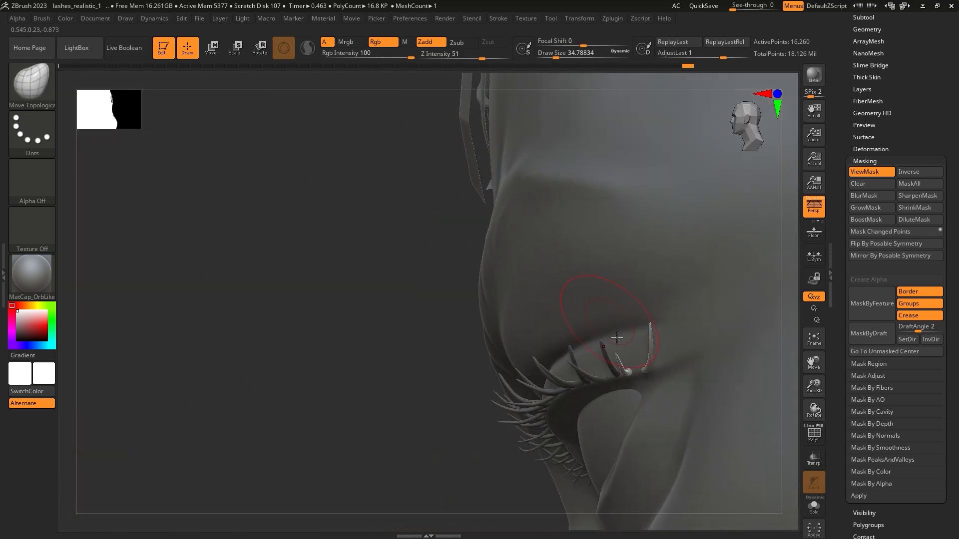
left_click_drag(630, 348, 633, 346)
right_click_drag(633, 346, 686, 367)
right_click_drag(699, 474, 652, 397, "alt")
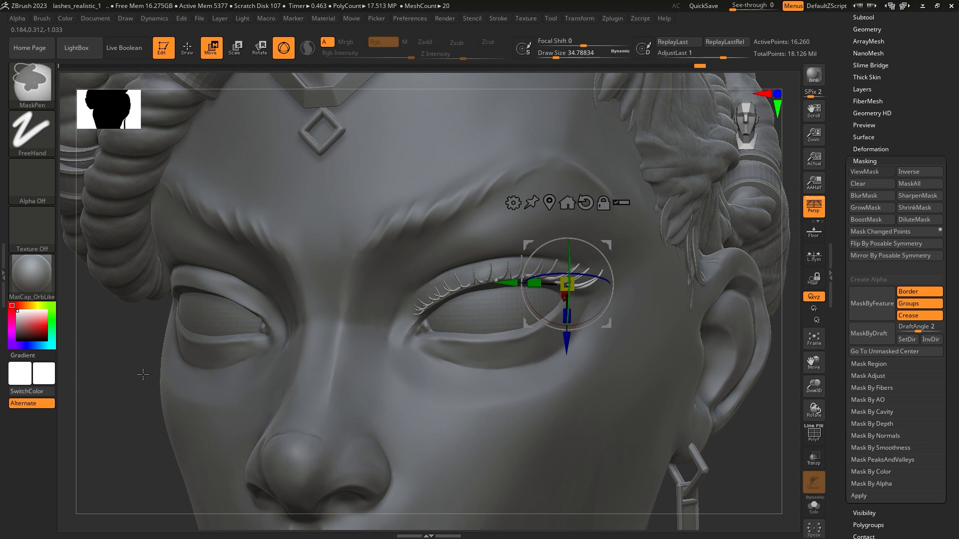
Step: Switch to the CurveTube brush and try drawing a lash on the outer part of the lower lid, undoing the stroke
right_click_drag(143, 375, 205, 357)
right_click_drag(450, 389, 507, 436, "ctrl")
left_click(187, 47)
left_click(35, 86)
left_click(464, 293)
key("space")
left_click_drag(465, 289, 446, 288)
right_click_drag(581, 360, 631, 334)
right_click_drag(569, 338, 514, 346)
left_click_drag(524, 354, 529, 356)
right_click_drag(530, 356, 590, 372)
key("ctrl+z")
Step: Draw a single curved lash on the outer lower lid with a draw size of about 7.47, and smooth it
key("space")
left_click_drag(631, 309, 628, 309)
mouse_move(605, 321)
right_mouse_down()
mouse_move(567, 328)
mouse_move(532, 378)
right_mouse_up()
key("space")
left_click_drag(569, 316, 566, 317)
left_click_drag(533, 362, 534, 364)
right_click_drag(534, 364, 599, 361)
key("space")
left_click_drag(570, 328, 564, 325)
key("space")
right_click_drag(564, 326, 515, 364)
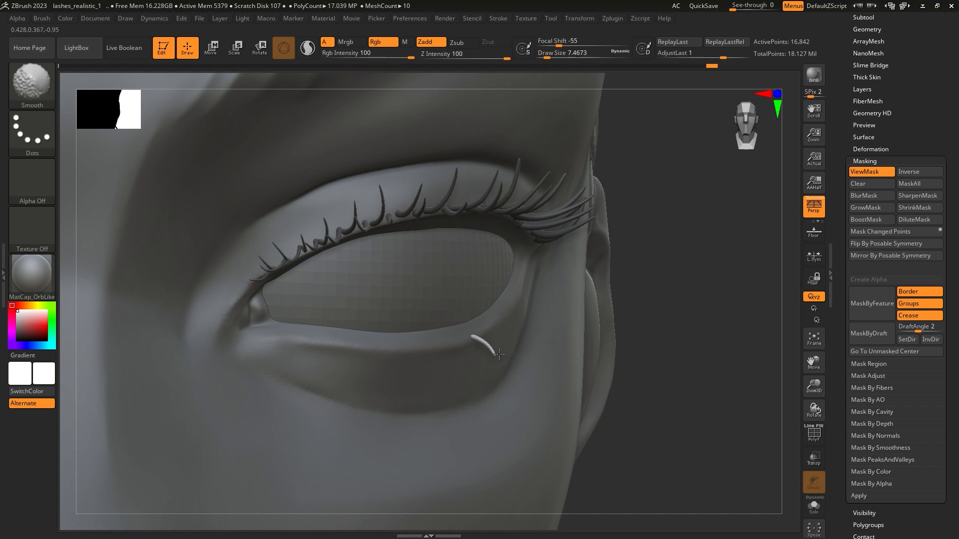
mouse_move(530, 360)
right_mouse_down()
mouse_move(518, 379)
mouse_move(482, 350)
mouse_move(507, 330)
right_mouse_up()
Step: Shape the lower lash with the Move Elastic brush at a draw size of about 4.99
left_click(54, 85)
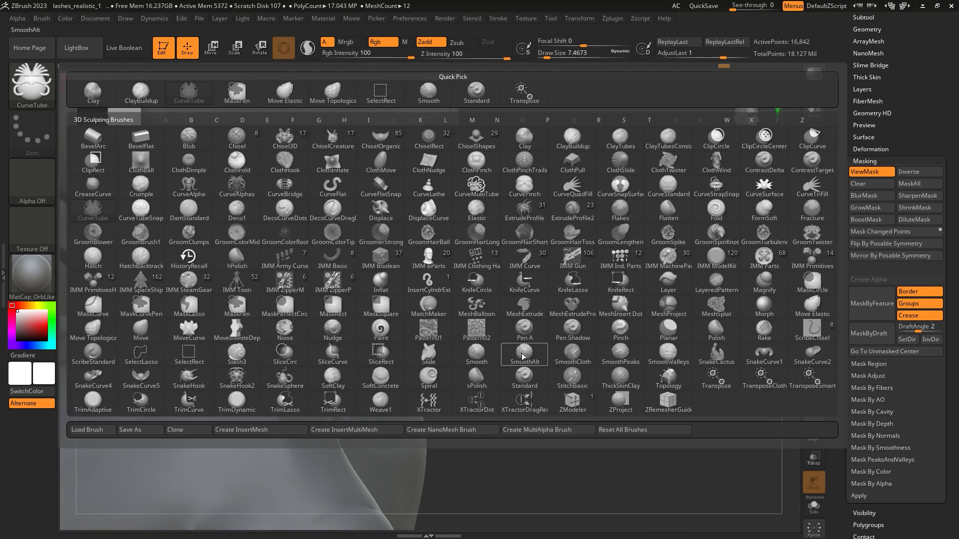
left_click(807, 323)
right_click_drag(515, 282, 500, 309, "ctrl")
key("space")
mouse_move(431, 349)
left_mouse_down()
mouse_move(413, 346)
mouse_move(449, 365)
mouse_move(412, 358)
left_mouse_up()
key("space")
right_click_drag(585, 353, 417, 344)
right_click_drag(417, 345, 535, 370, "ctrl")
Step: Move, rotate and scale the lower lash with the gizmo so its root sits on the lower lid edge
left_click(211, 48)
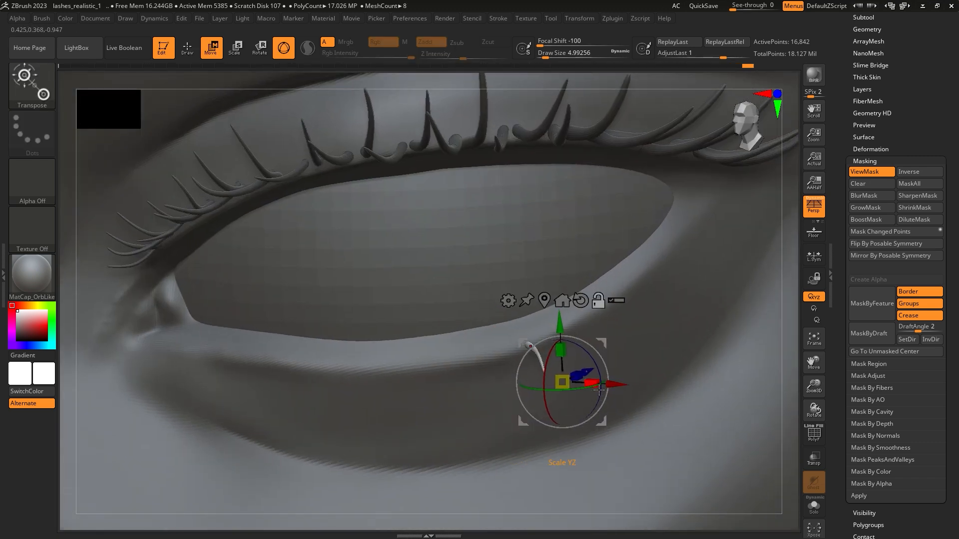
right_click_drag(590, 396, 627, 393)
left_click_drag(630, 388, 575, 385, "alt")
left_click_drag(517, 327, 517, 288, "alt")
right_click_drag(644, 332, 574, 326)
mouse_move(574, 324)
left_mouse_down("alt")
mouse_move(595, 315)
mouse_move(573, 307)
left_mouse_up("alt")
right_click_drag(619, 345, 639, 407)
left_click_drag(546, 371, 566, 377)
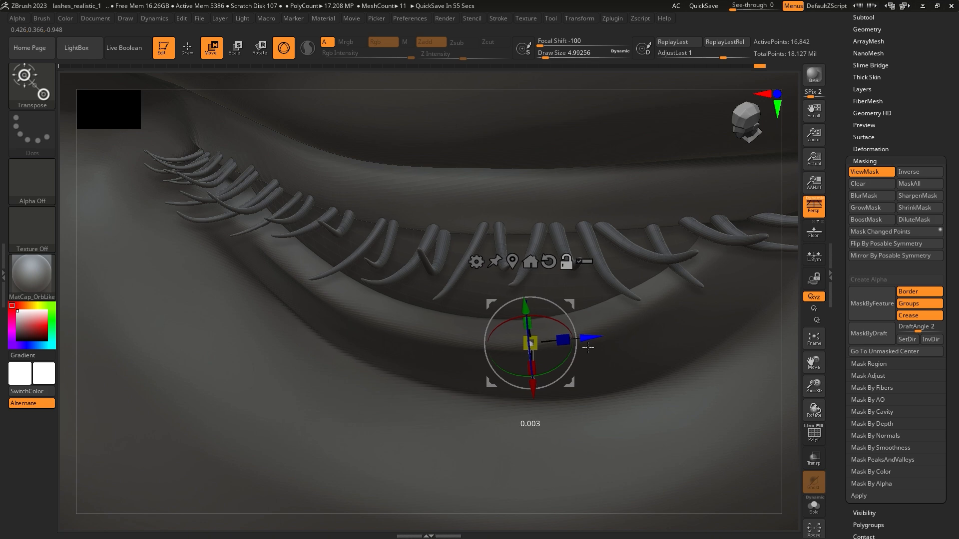
Step: Duplicate the lower lash and angle the copy beside the original to form a pair
right_click_drag(556, 395, 570, 368)
mouse_move(550, 363)
left_mouse_down("alt")
mouse_move(570, 361)
mouse_move(559, 365)
left_mouse_up("alt")
right_click_drag(534, 377, 240, 81)
right_click_drag(649, 430, 681, 363, "ctrl")
Step: Mask the pair of lower lashes and split the masked points into a separate subtool
key("ctrl+h")
key("ctrl+h")
right_click_drag(544, 280, 505, 270, "ctrl")
left_click_drag(666, 477, 469, 280, "ctrl")
mouse_move(728, 412)
left_mouse_down("ctrl")
mouse_move(492, 315)
mouse_move(461, 271)
left_mouse_up("ctrl")
key("ctrl+h")
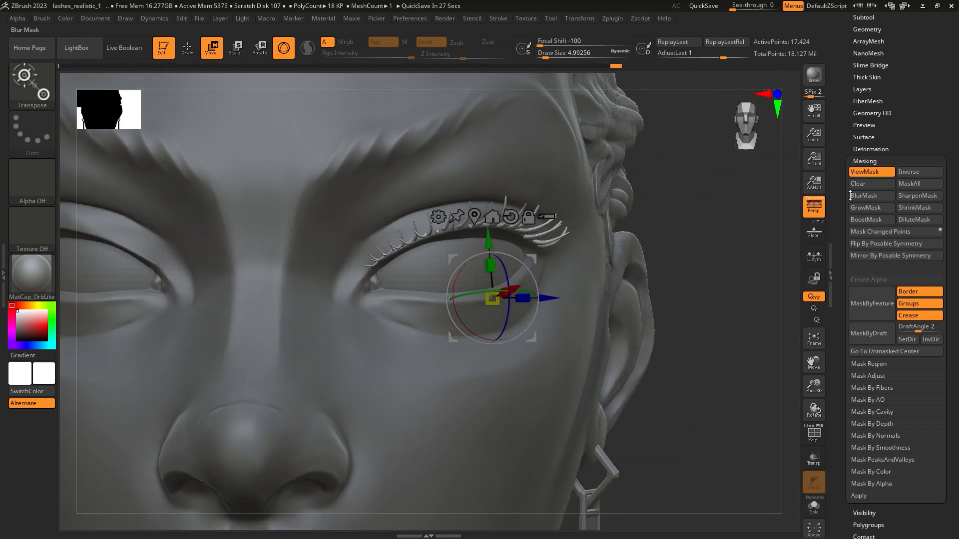
left_click_drag(851, 195, 850, 262)
left_click(869, 232)
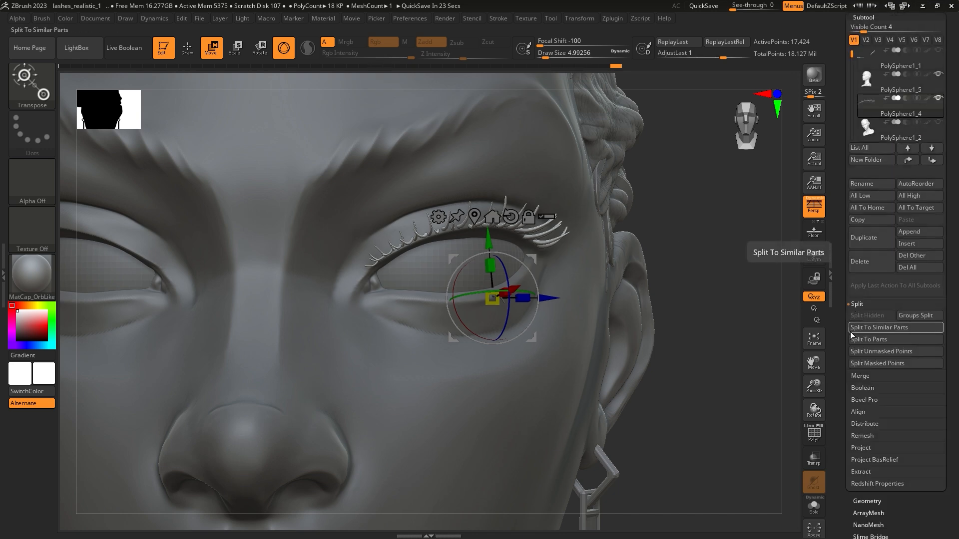
left_click(854, 366)
Step: Select the split lower lash subtool, then duplicate the pair and rotate the copy along the lower lid
right_click_drag(549, 286, 517, 345, "ctrl")
left_click(465, 344, "alt")
right_click_drag(517, 345, 517, 365, "ctrl")
left_click_drag(493, 301, 479, 306)
right_click_drag(479, 306, 475, 346)
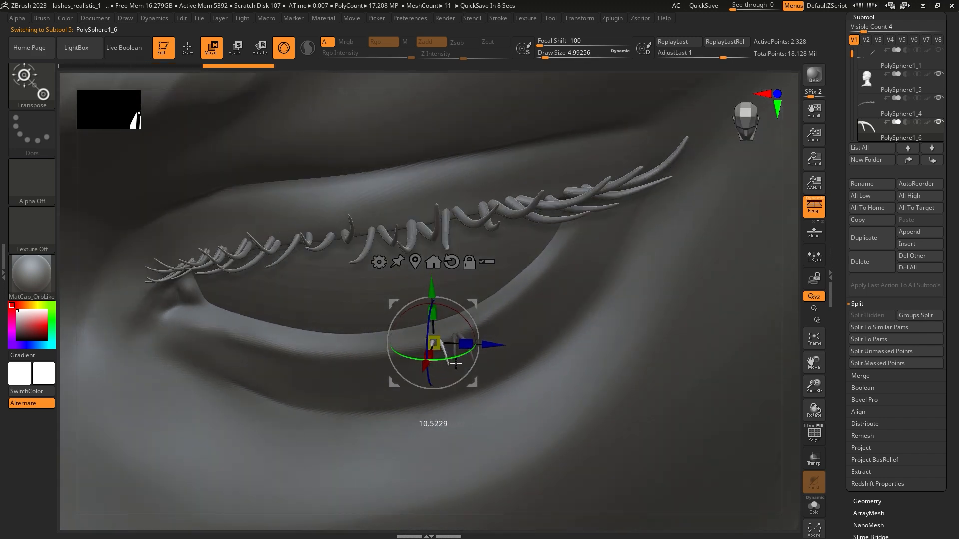
left_click_drag(472, 304, 467, 315)
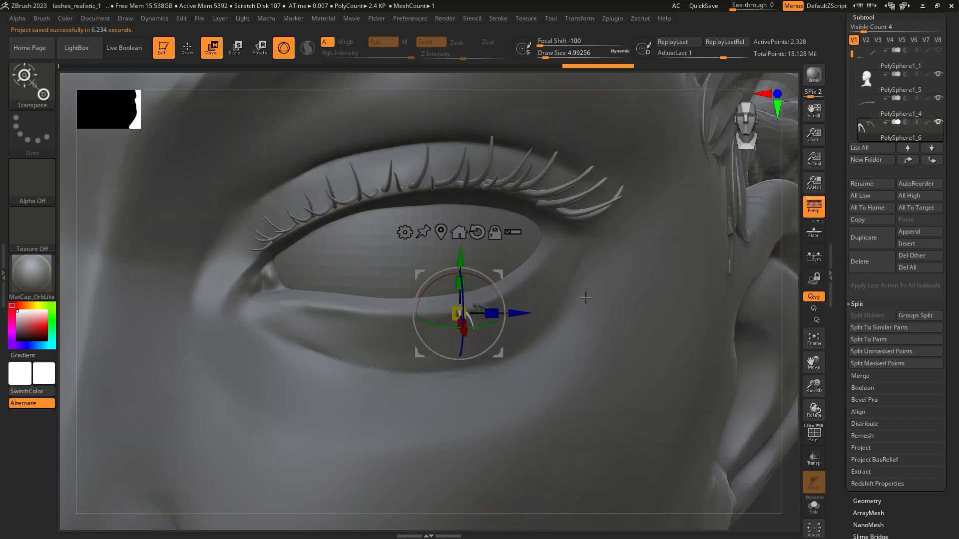
Step: Duplicate the lower lash group toward the middle of the lid and rotate the copy to follow the curve
right_click_drag(549, 300, 529, 350)
left_click_drag(527, 318, 477, 319, "ctrl")
left_click_drag(420, 355, 419, 370)
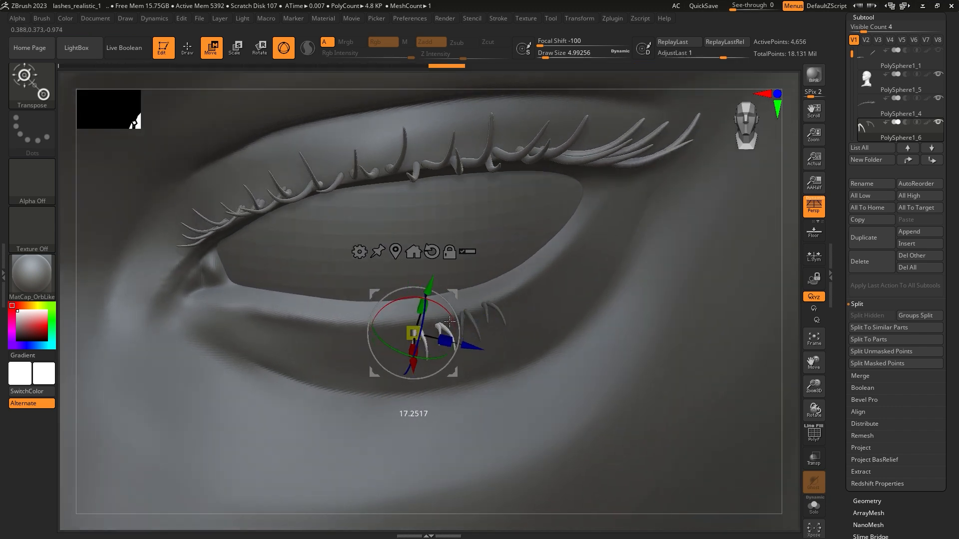
left_click_drag(413, 335, 413, 336)
left_click_drag(452, 294, 451, 289)
right_click_drag(450, 289, 419, 325)
left_click_drag(438, 331, 436, 334)
mouse_move(436, 334)
right_mouse_down()
mouse_move(432, 321)
mouse_move(480, 313)
mouse_move(501, 294)
right_mouse_up()
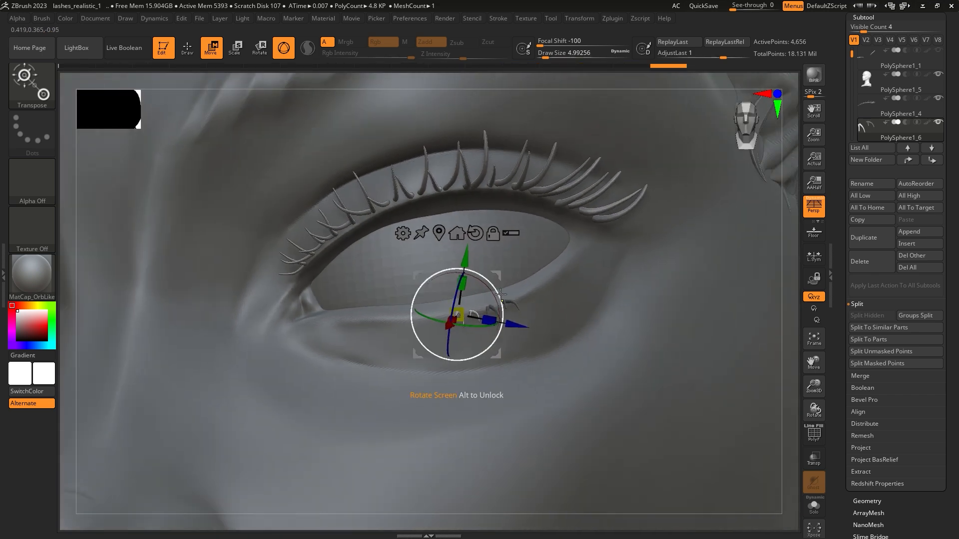
Step: Undo and redo the last lower lash adjustments to compare their placement
left_click_drag(540, 277, 580, 265, "ctrl")
right_click_drag(579, 265, 552, 285)
key("ctrl+z")
key("ctrl+z")
key("ctrl+shift+z")
key("ctrl+shift+z")
Step: Duplicate the lower lashes toward the inner corner and rotate and reposition the copy along the lid edge
left_click_drag(513, 279, 472, 275, "ctrl")
right_click_drag(459, 283, 400, 309, "ctrl")
right_click_drag(399, 310, 410, 364)
left_click_drag(411, 366, 377, 379)
right_click_drag(429, 309, 446, 348)
left_click_drag(437, 355, 435, 357)
right_click_drag(406, 419, 452, 289)
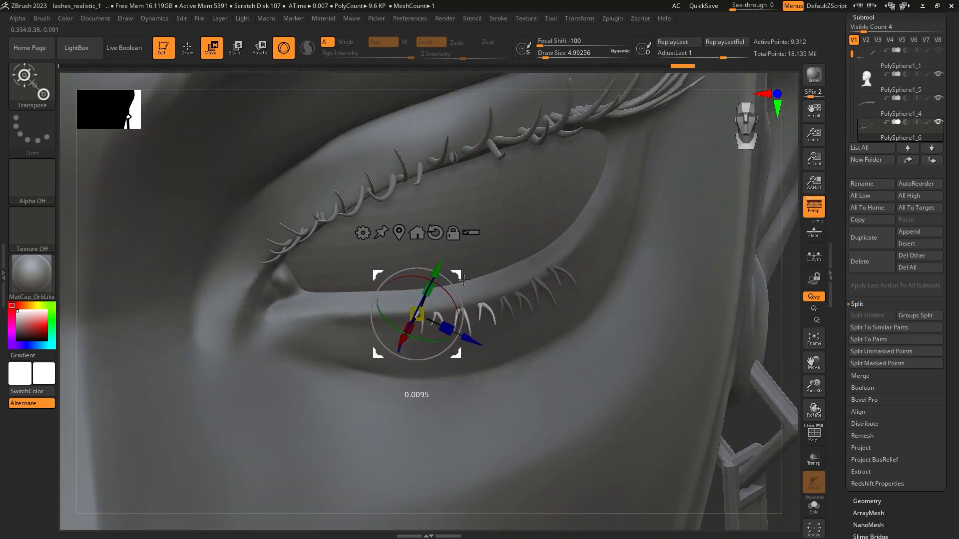
left_click_drag(459, 284, 459, 283)
mouse_move(514, 294)
right_mouse_down()
mouse_move(464, 290)
mouse_move(534, 320)
right_mouse_up()
Step: Nudge the inner lower lashes with the Move Elastic brush at a draw size of about 7.47, undoing the last stroke
left_click(187, 49)
right_click_drag(421, 330, 429, 345, "ctrl")
right_click_drag(430, 345, 514, 340)
key("space")
left_click_drag(574, 289, 577, 289)
right_click_drag(524, 305, 564, 309)
left_click_drag(512, 332, 516, 348)
key("ctrl+z")
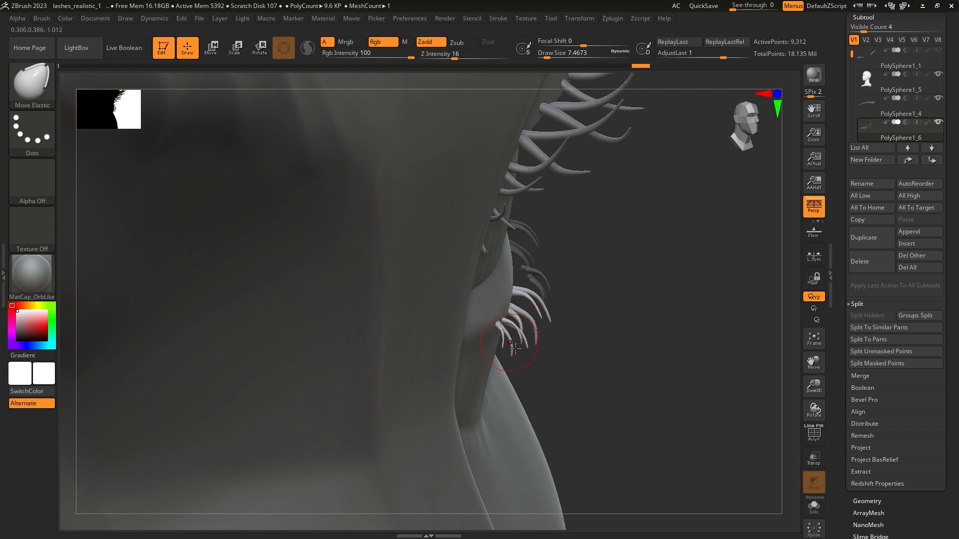
Step: Vary the bend and spacing of the lashes along the lower lid with the Move Elastic brush
left_click_drag(556, 298, 620, 269)
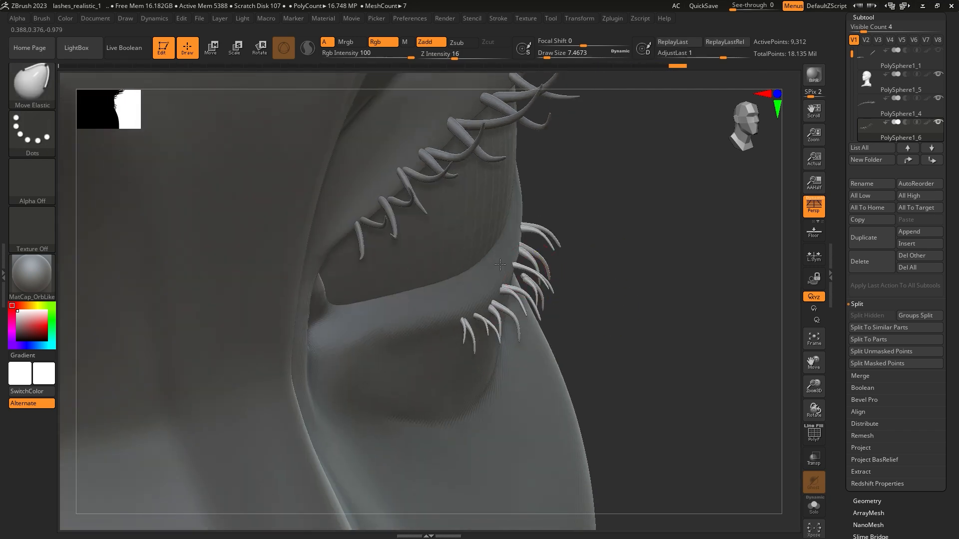
right_click_drag(574, 281, 517, 284)
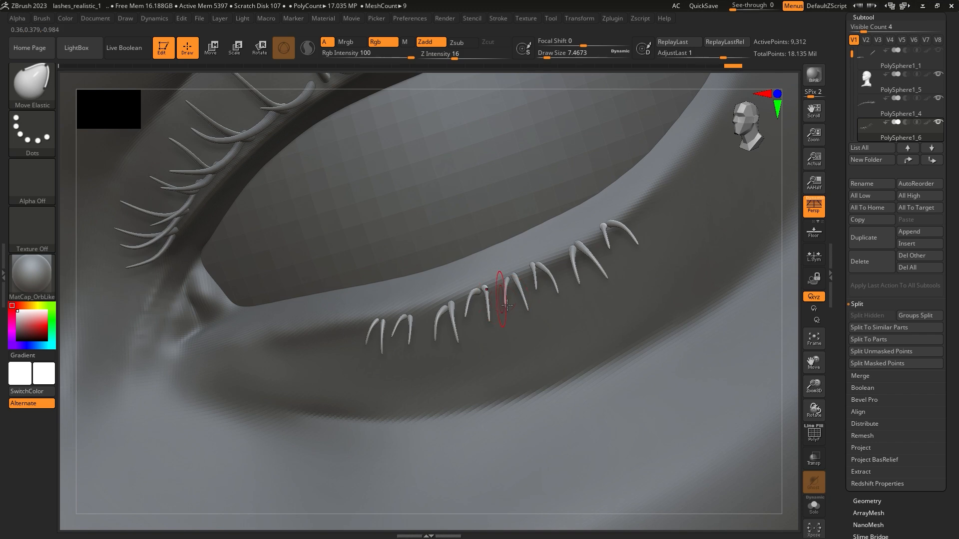
mouse_move(522, 317)
right_mouse_down("ctrl")
mouse_move(526, 298)
mouse_move(553, 343)
mouse_move(562, 294)
mouse_move(537, 304)
mouse_move(579, 279)
mouse_move(565, 287)
right_mouse_up("ctrl")
left_click_drag(564, 287, 559, 293)
right_click_drag(557, 296, 554, 315, "ctrl")
left_click_drag(558, 326, 559, 329)
mouse_move(559, 325)
right_mouse_down("ctrl")
mouse_move(560, 292)
mouse_move(581, 269)
mouse_move(535, 305)
mouse_move(492, 294)
right_mouse_up("ctrl")
right_click_drag(492, 294, 420, 239, "ctrl")
Step: Duplicate the whole row of lower lashes with the gizmo and move the copy toward the outer eye corner
left_click(220, 53)
left_click_drag(363, 386, 374, 385)
right_click_drag(381, 316, 374, 371)
left_click(411, 359, "ctrl")
left_click_drag(418, 419, 420, 412)
mouse_move(422, 410)
right_mouse_down()
mouse_move(470, 350)
mouse_move(429, 399)
right_mouse_up()
left_click_drag(422, 409, 421, 404)
Step: Duplicate the extended lower lash row toward the outer eye corner and rotate the copy to follow the lid
right_click_drag(429, 403, 449, 340)
left_click_drag(470, 346, 562, 331, "ctrl")
right_click_drag(544, 360, 510, 380)
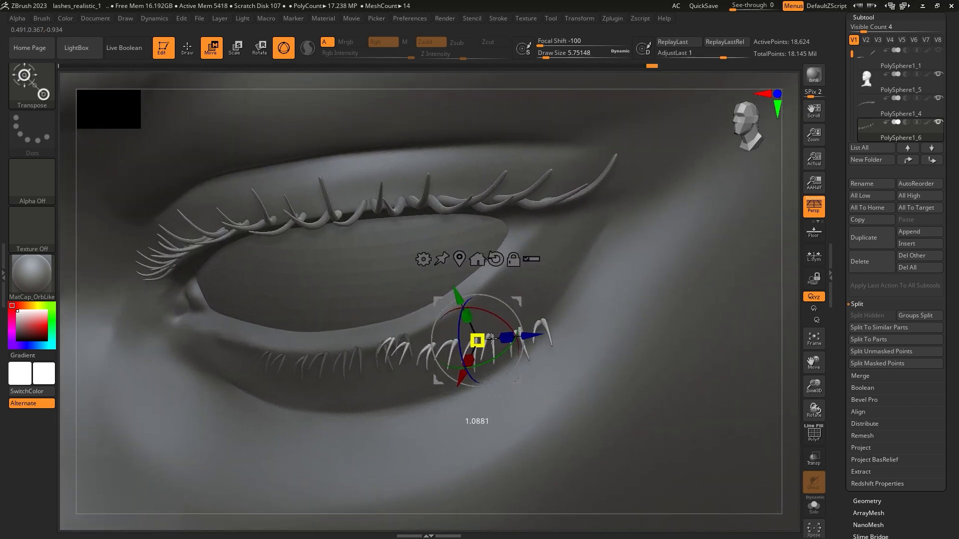
right_click_drag(521, 326, 515, 372)
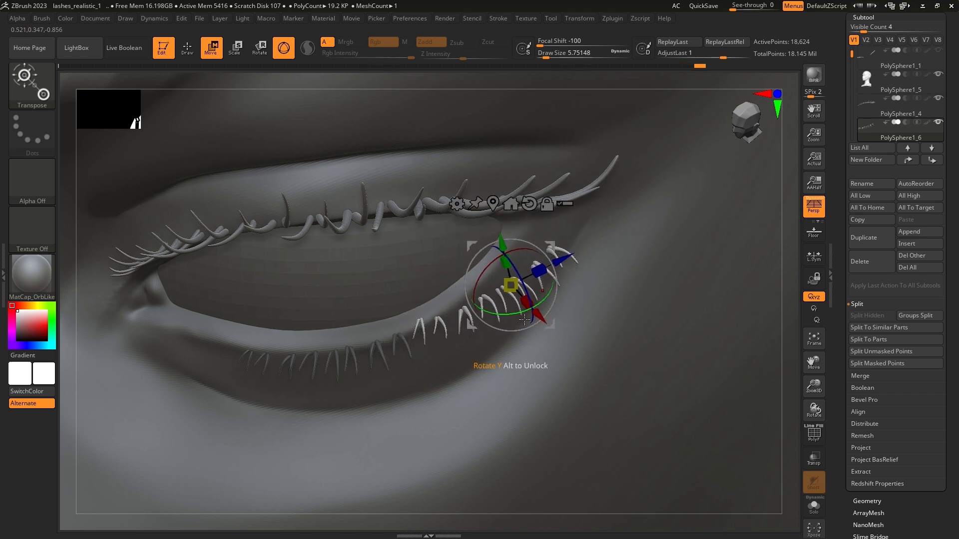
right_click_drag(549, 303, 547, 256)
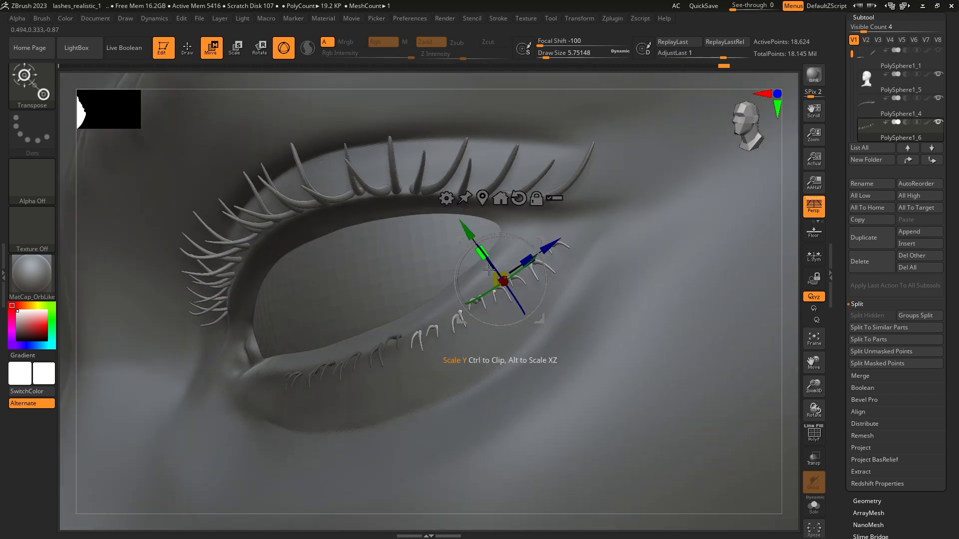
Step: Fine-tune the copied lashes' rotation and position so they sit along the outer lower lid from several angles
left_click_drag(512, 286, 512, 287)
right_click_drag(515, 295, 564, 307)
left_click_drag(546, 317, 543, 322)
right_click_drag(574, 284, 507, 260)
left_click_drag(501, 247, 509, 236)
mouse_move(500, 247)
right_mouse_down()
mouse_move(538, 251)
mouse_move(505, 249)
right_mouse_up()
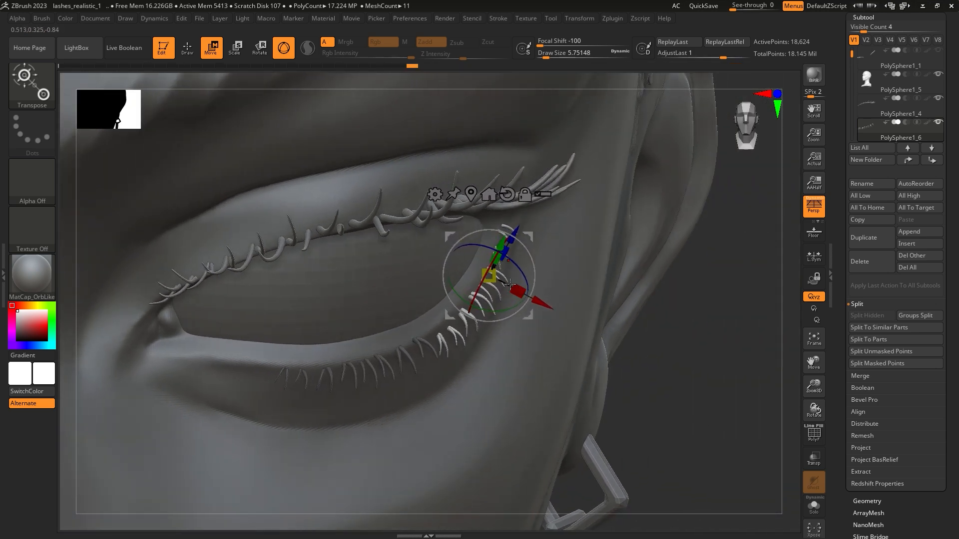
left_click_drag(545, 308, 542, 307)
mouse_move(504, 304)
right_mouse_down()
mouse_move(543, 291)
mouse_move(543, 274)
mouse_move(500, 287)
right_mouse_up()
right_click_drag(388, 316, 375, 318)
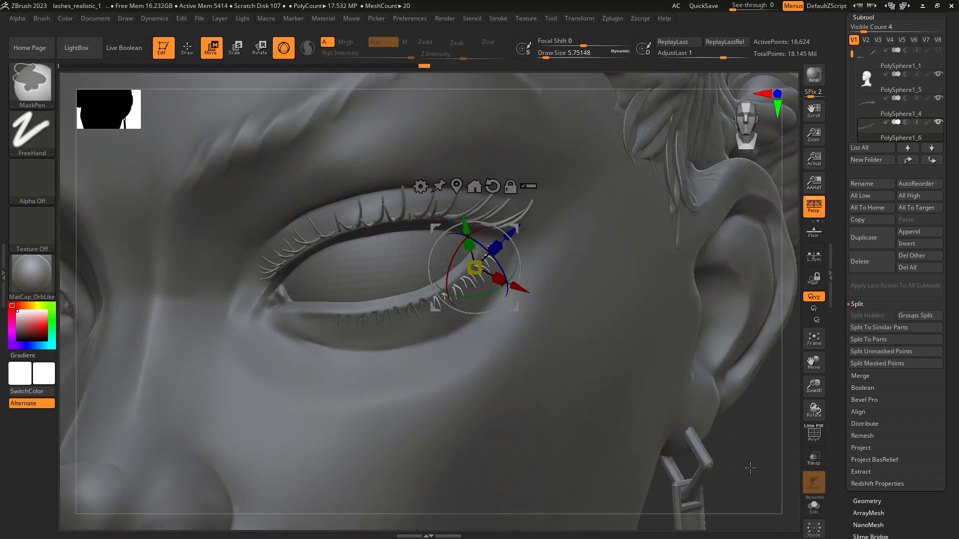
Step: Mask the two outermost pairs of lower lashes near the outer corner and grow the mask to cover them
left_click_drag(699, 471, 719, 492, "ctrl")
left_click(189, 51)
mouse_move(522, 285)
right_mouse_down()
mouse_move(492, 296)
mouse_move(514, 294)
right_mouse_up()
mouse_move(491, 230)
right_mouse_down("ctrl")
mouse_move(510, 311)
mouse_move(498, 306)
right_mouse_up("ctrl")
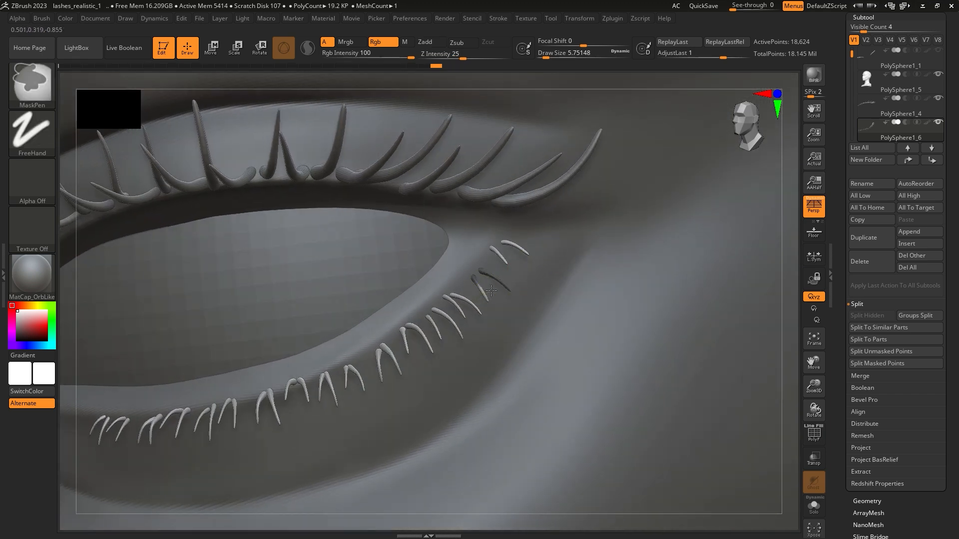
left_click_drag(542, 264, 542, 264, "ctrl")
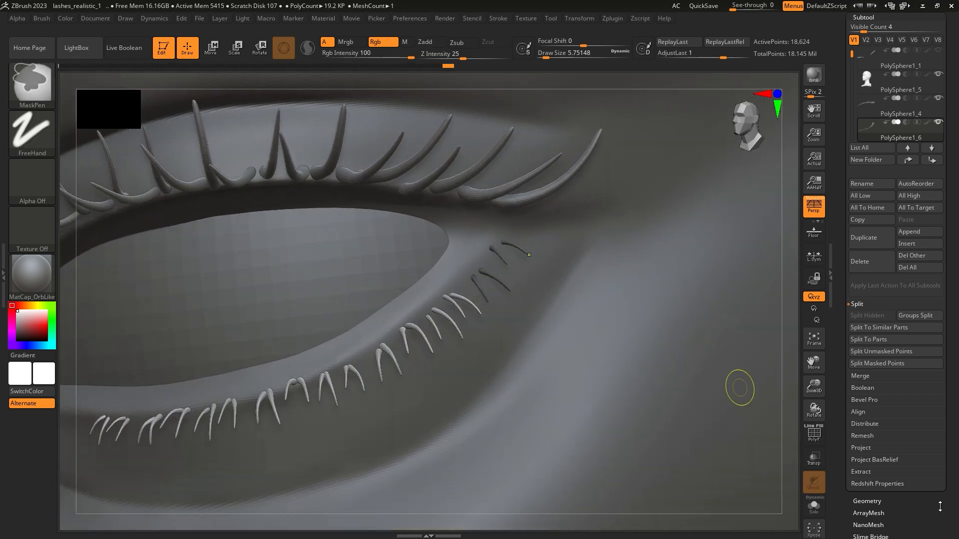
left_click_drag(849, 523, 849, 443)
left_click(865, 414)
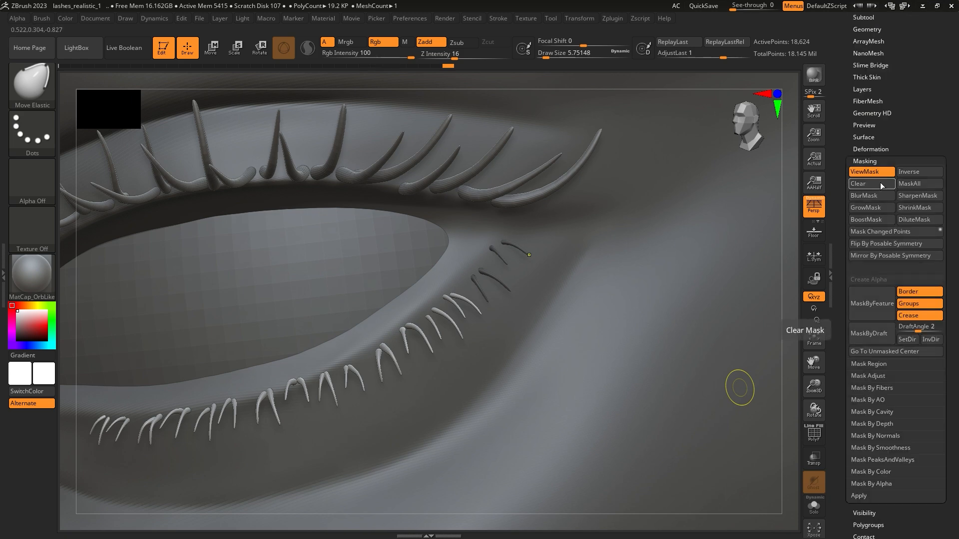
left_click(865, 208)
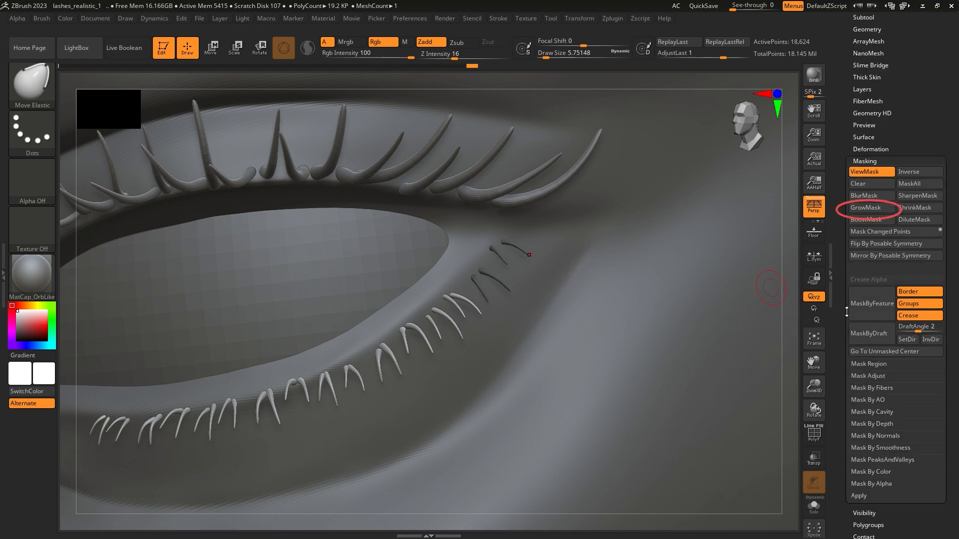
Step: Split the masked points of the outermost lashes into a separate subtool and delete that subtool
left_click_drag(848, 309, 850, 482)
left_click(863, 190)
left_click(874, 363)
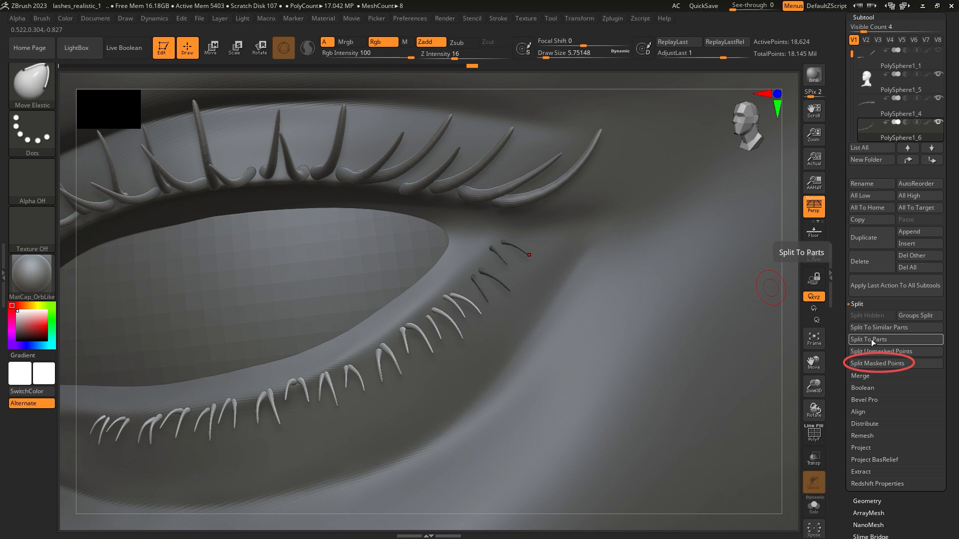
left_click(870, 261)
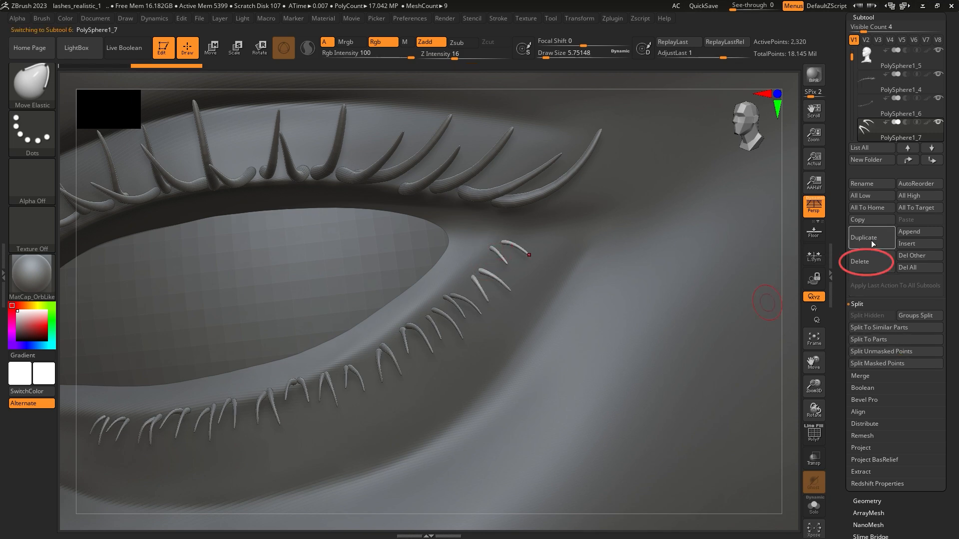
left_click(780, 287)
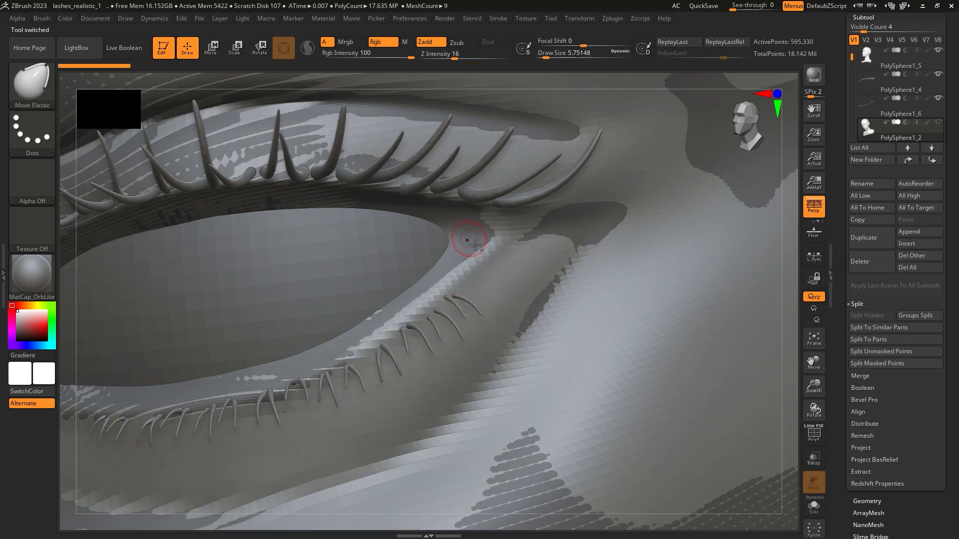
Step: Select the lower lashes again and adjust them along the lid with Move Elastic at a draw size of about 8.42
right_click_drag(554, 299, 524, 240, "ctrl")
right_click_drag(440, 259, 524, 273)
key("space")
left_click_drag(526, 270, 535, 271)
right_click_drag(535, 270, 461, 325)
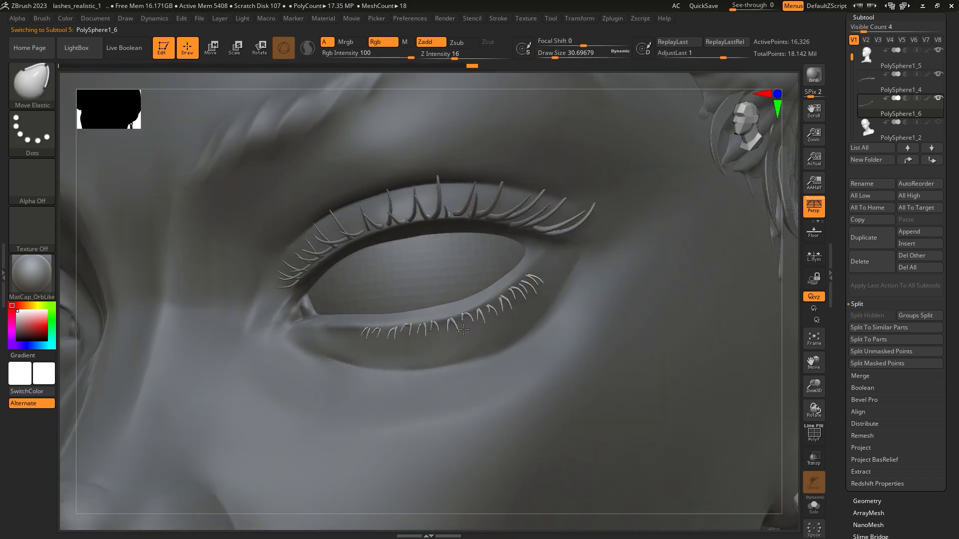
right_click_drag(430, 337, 520, 289)
key("space")
left_click_drag(536, 267, 529, 267)
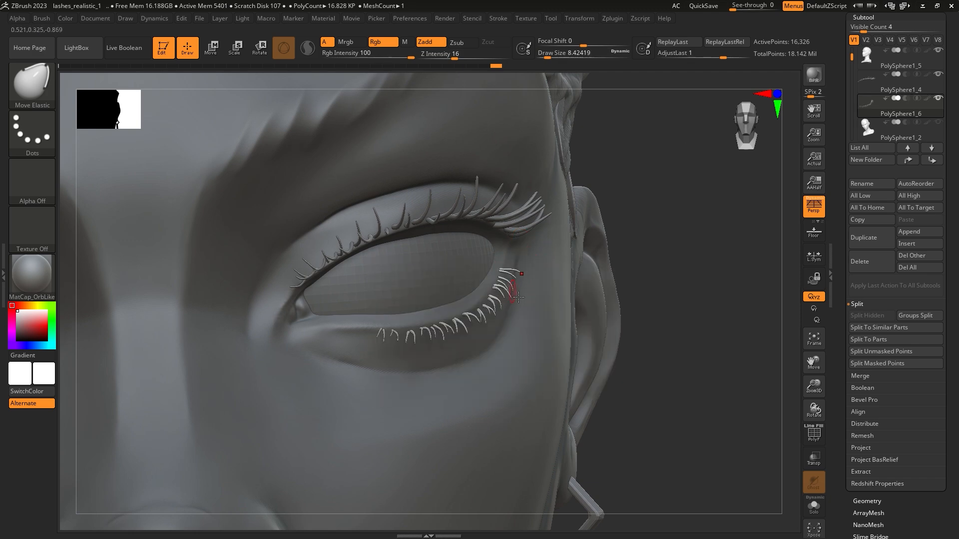
right_click_drag(526, 303, 489, 325)
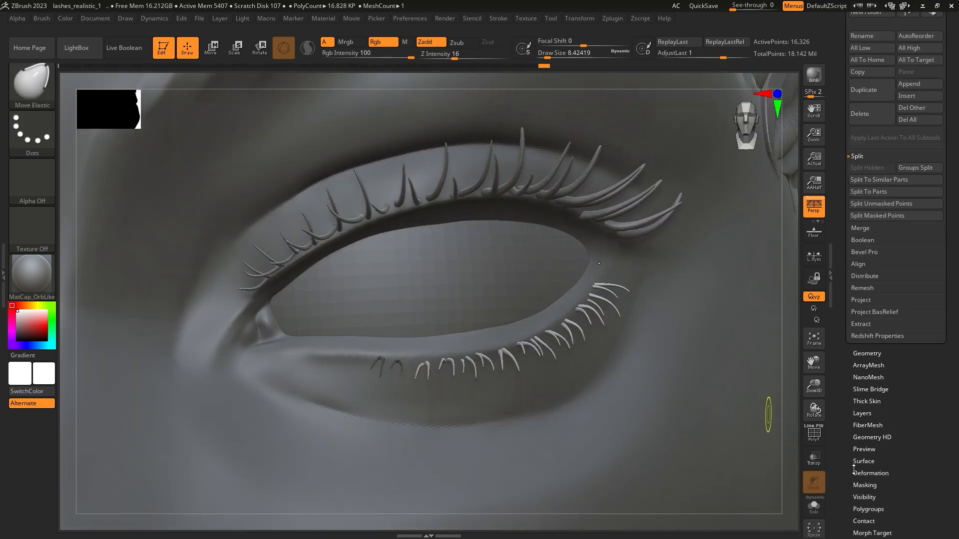
Step: Mask all lower lashes except the two innermost pairs and duplicate those pairs toward the inner eye corner
left_click(854, 467)
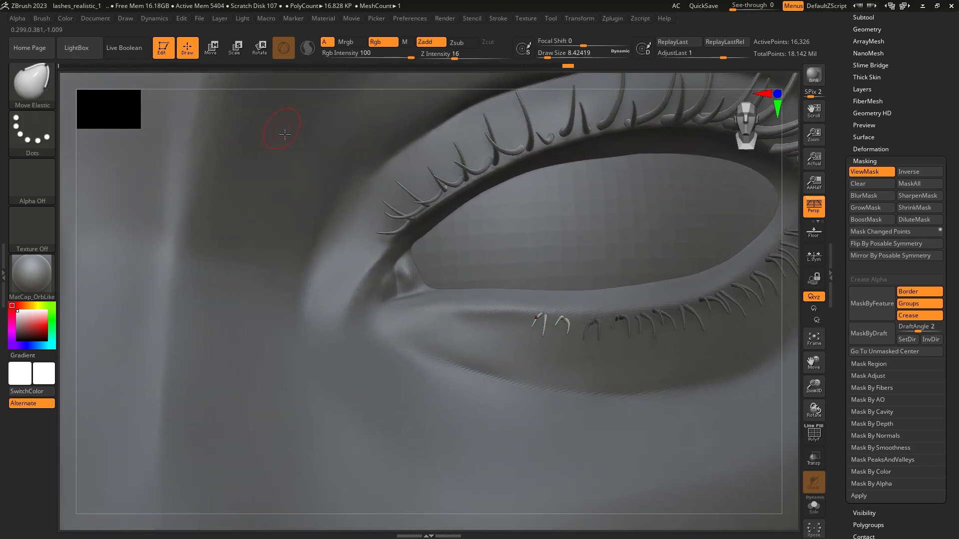
key("w")
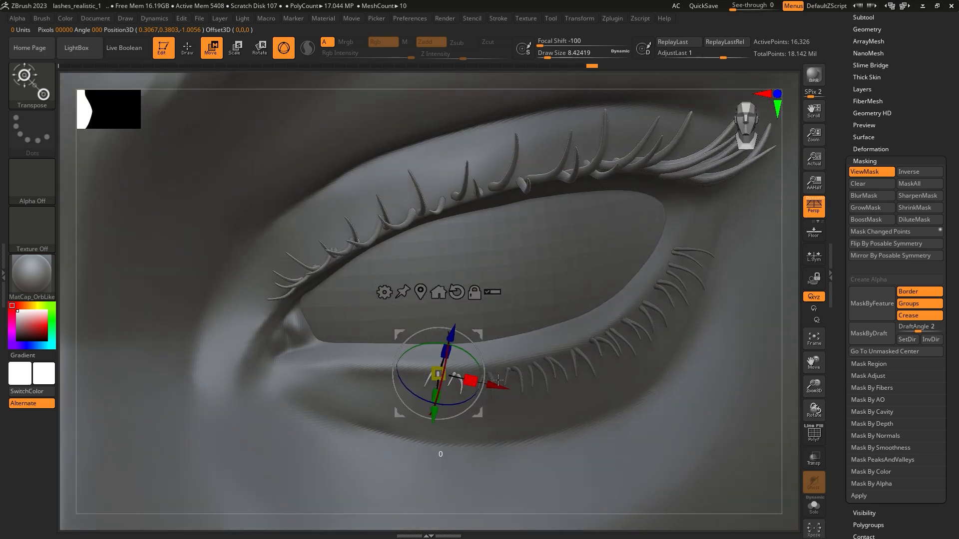
left_click_drag(498, 381, 454, 381)
key("ctrl+z")
right_click_drag(470, 390, 466, 453, "ctrl")
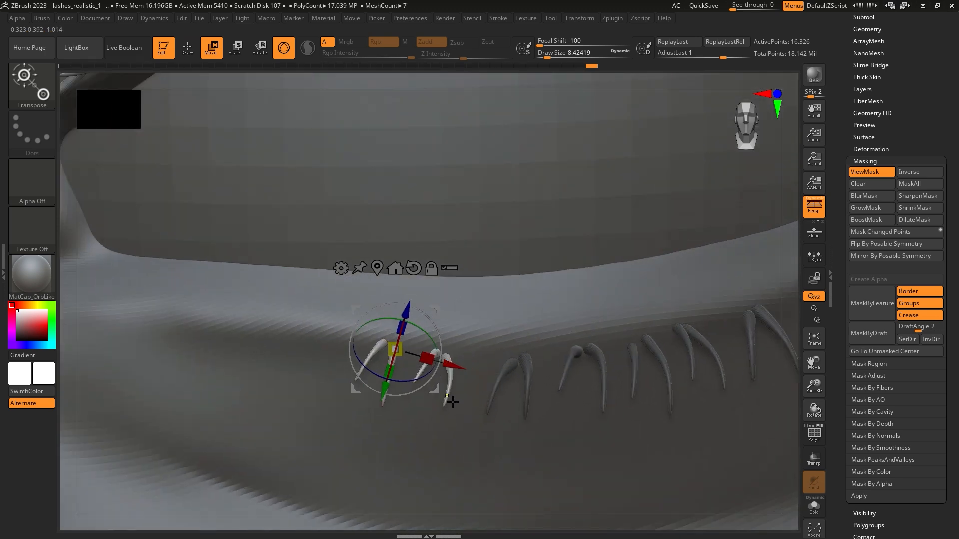
left_click_drag(452, 365, 380, 345)
key("ctrl+z")
left_click_drag(449, 368, 343, 336)
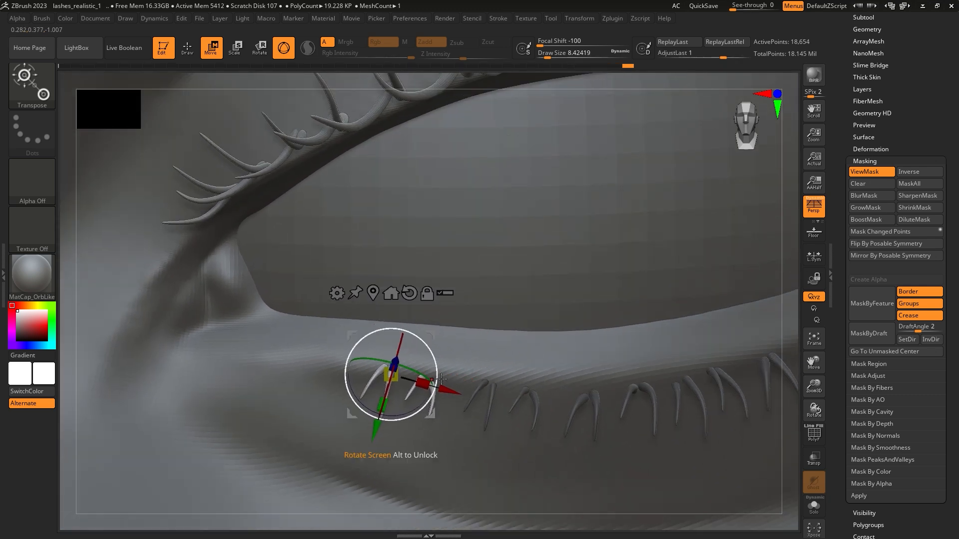
Step: Rotate and reposition the duplicated inner lashes so their roots follow the lower lid edge
right_click_drag(401, 384, 404, 349, "ctrl")
right_click_drag(479, 340, 425, 345)
left_click_drag(444, 331, 460, 340)
right_click_drag(461, 341, 488, 319)
right_click_drag(474, 431, 483, 388)
Step: Duplicate the inner lashes once more toward the inner corner, then scale the copy down and fit it to the lid
left_click_drag(460, 345, 415, 333)
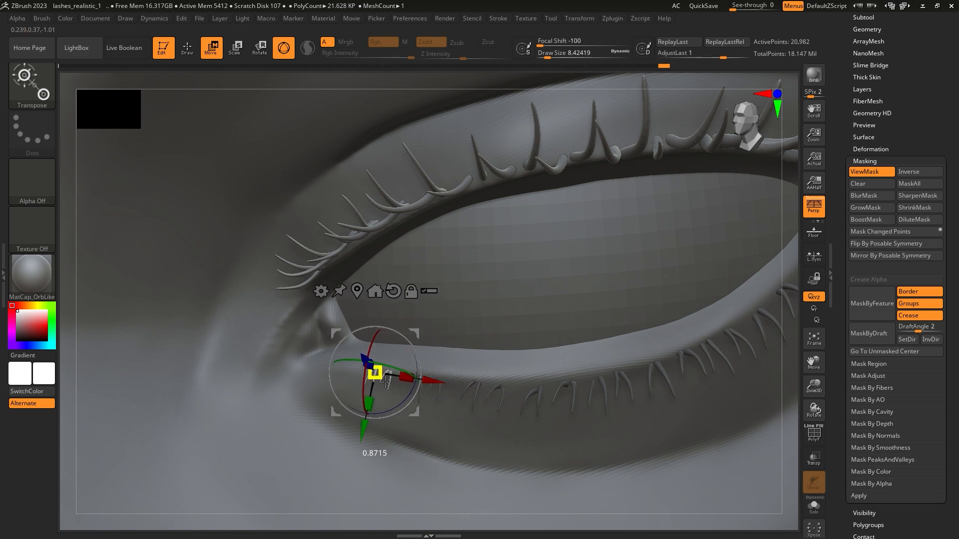
left_click_drag(438, 386, 410, 395)
left_click_drag(424, 336, 427, 340)
right_click_drag(479, 320, 610, 349, "ctrl")
mouse_move(306, 385)
right_mouse_down()
mouse_move(492, 372)
mouse_move(422, 268)
right_mouse_up()
Step: Clear the mask and even out the whole lower lash row with Move Elastic, reducing the draw size to about 4.99
left_click(188, 48)
mouse_move(496, 255)
right_mouse_down("ctrl")
mouse_move(533, 291)
mouse_move(475, 319)
mouse_move(502, 312)
right_mouse_up("ctrl")
right_click_drag(369, 327, 407, 395, "ctrl")
key("space")
left_click_drag(444, 330, 447, 331)
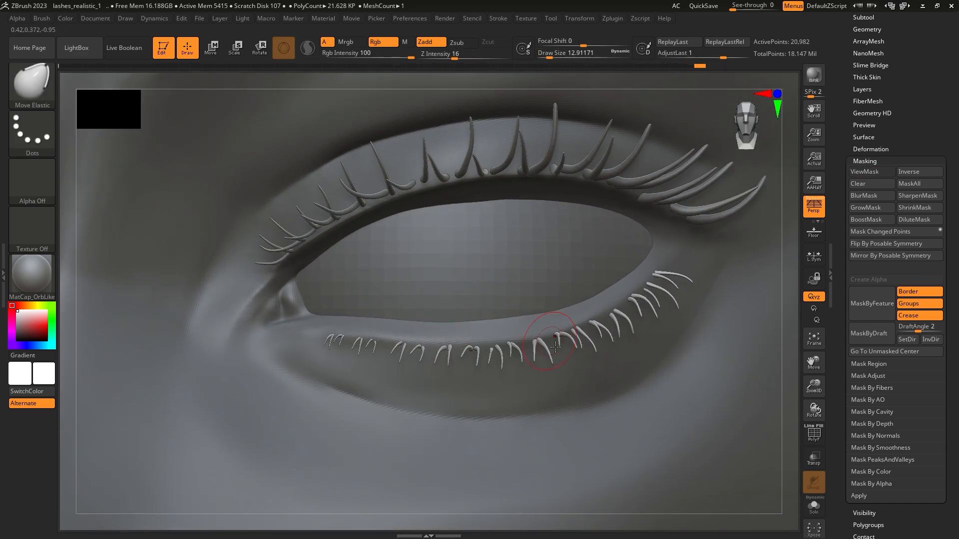
key("space")
left_click_drag(594, 361, 591, 361)
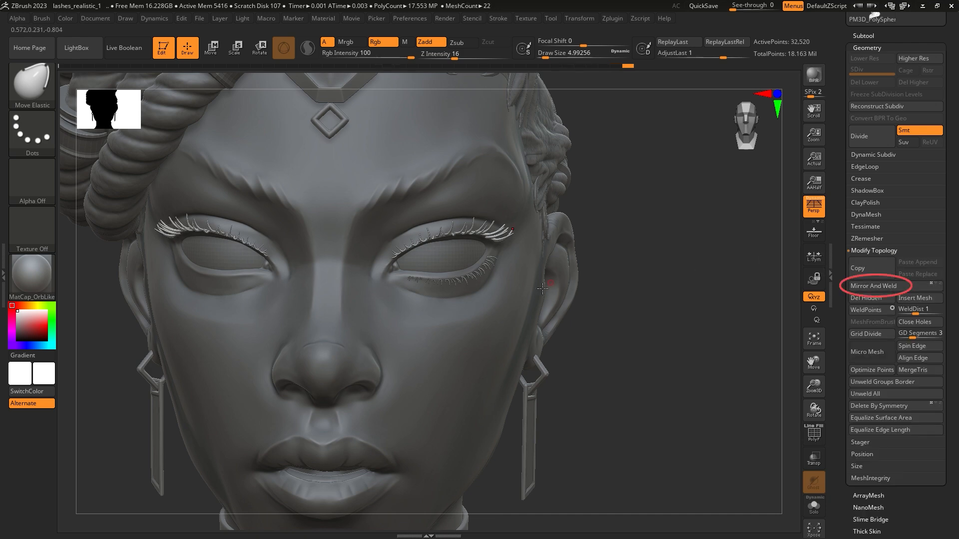
Step: Select the lower lashes and copy them to the opposite eye with Mirror And Weld
left_click(471, 285, "alt")
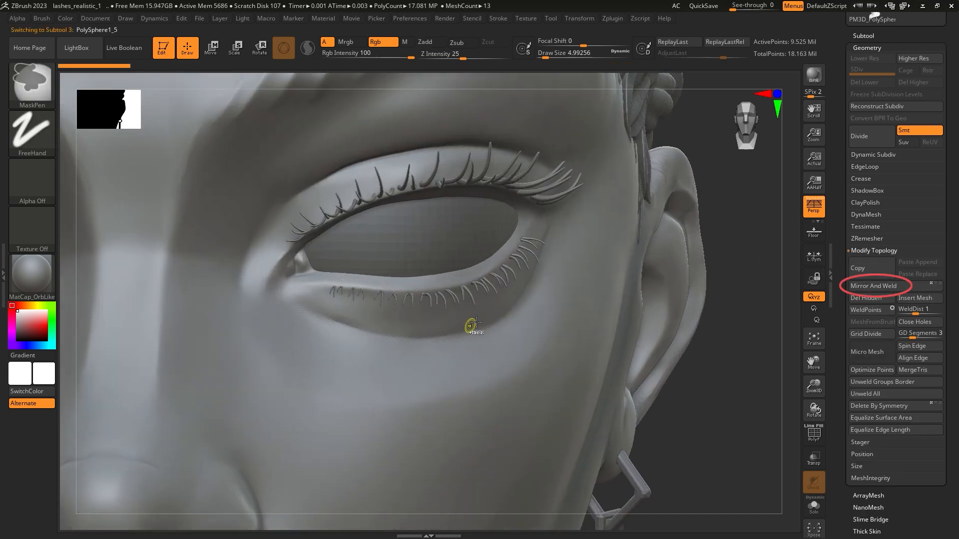
left_click(474, 286, "alt")
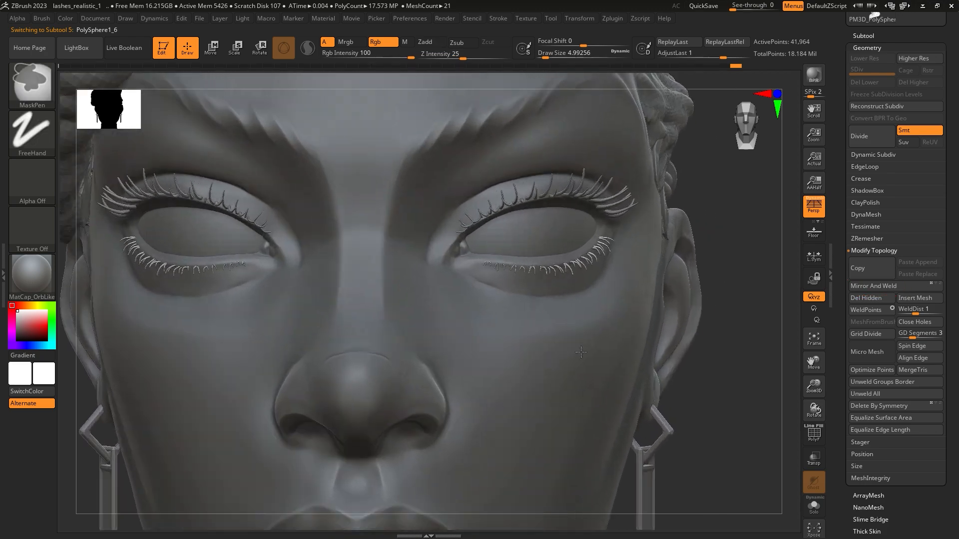
right_click_drag(581, 352, 644, 359, "ctrl")
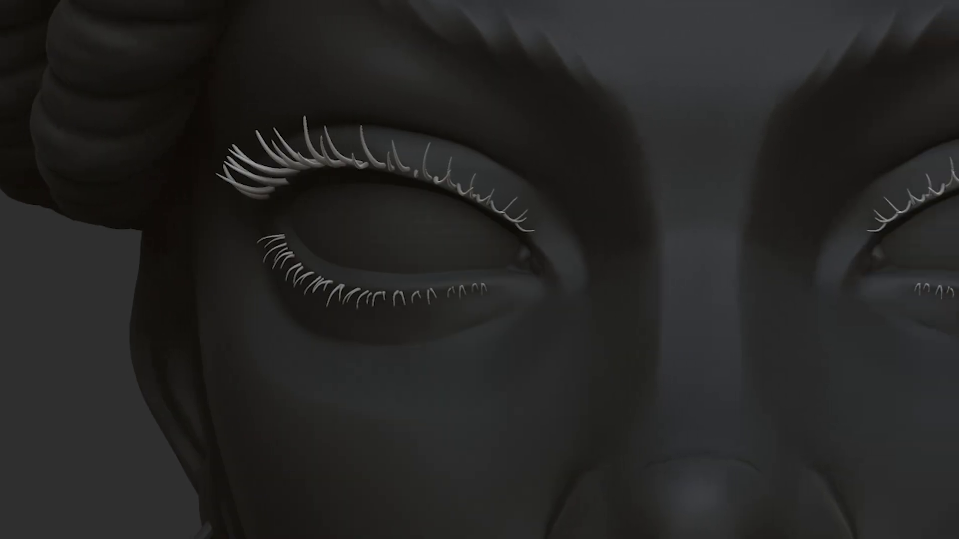